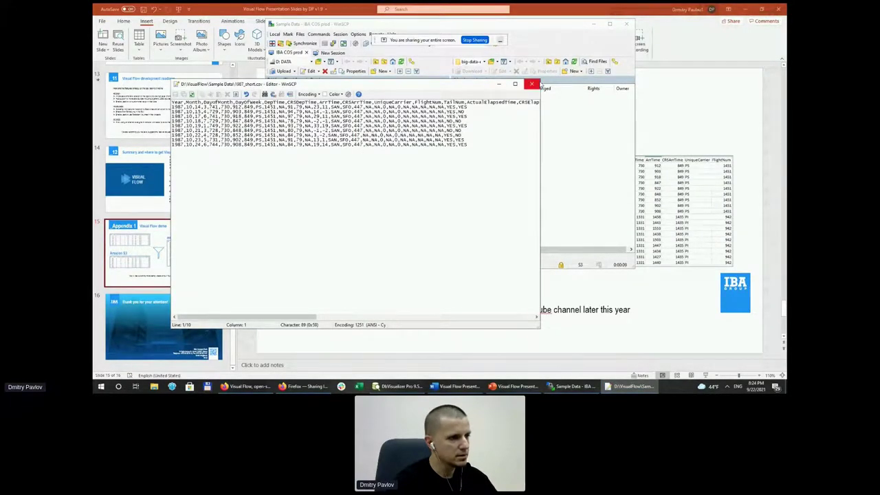
Close the open 1987_short.csv file, view the contents of 1988_short.csv, and close it as well.
click(531, 83)
click(301, 110)
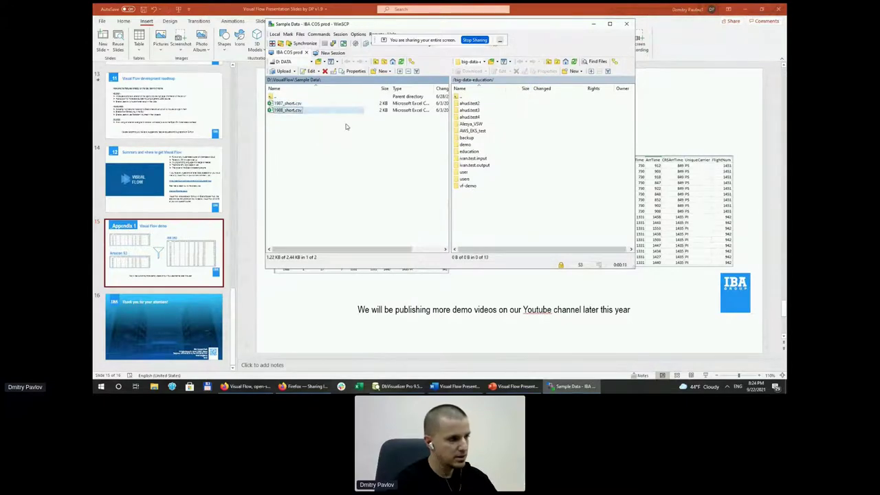
key(F4)
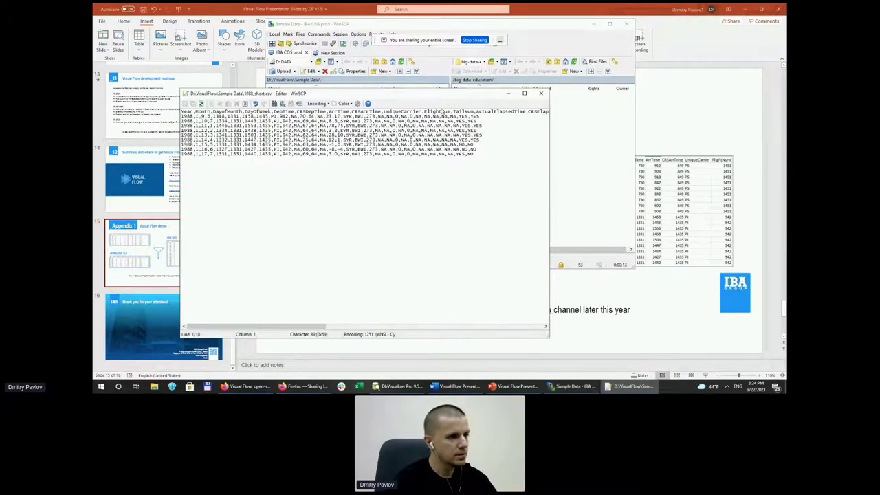
click(540, 92)
Upload both 1987_short.csv and 1988_short.csv from the local Sample Data folder to the remote big-data-education bucket.
key(ctrl+a)
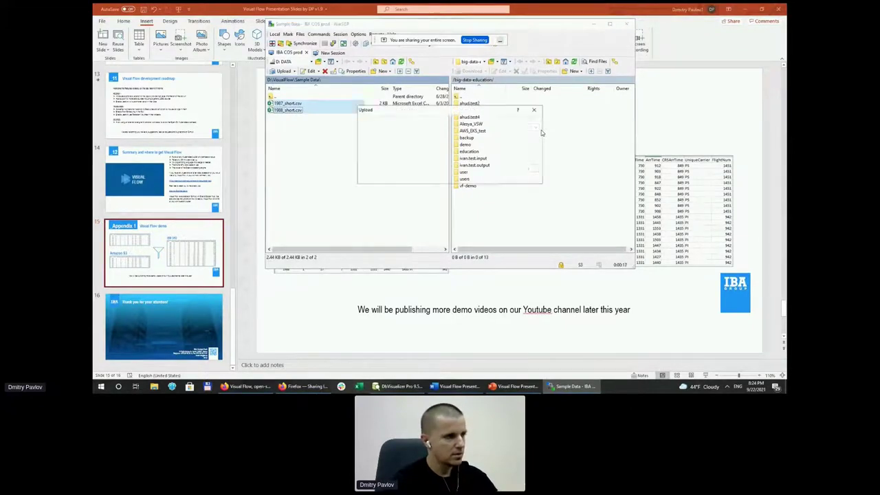
key(F5)
key(Escape)
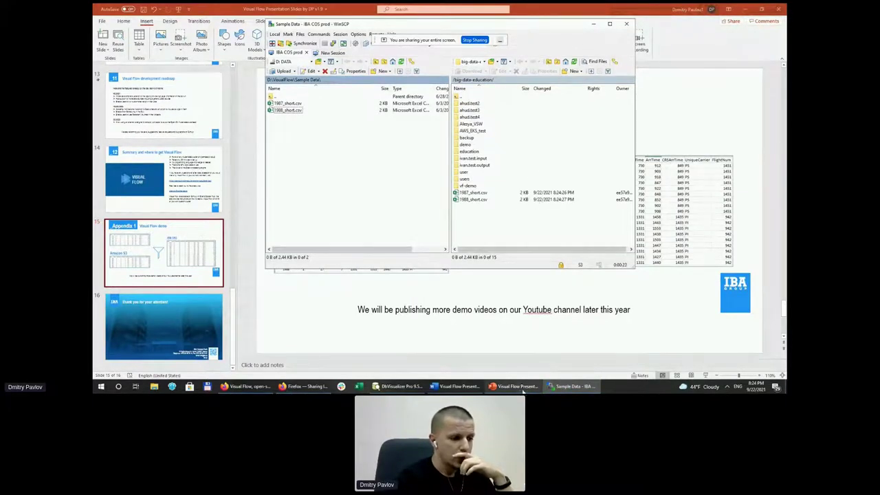
Switch to DbVisualizer and reload the data of the FLIGHT table to check its contents.
click(397, 386)
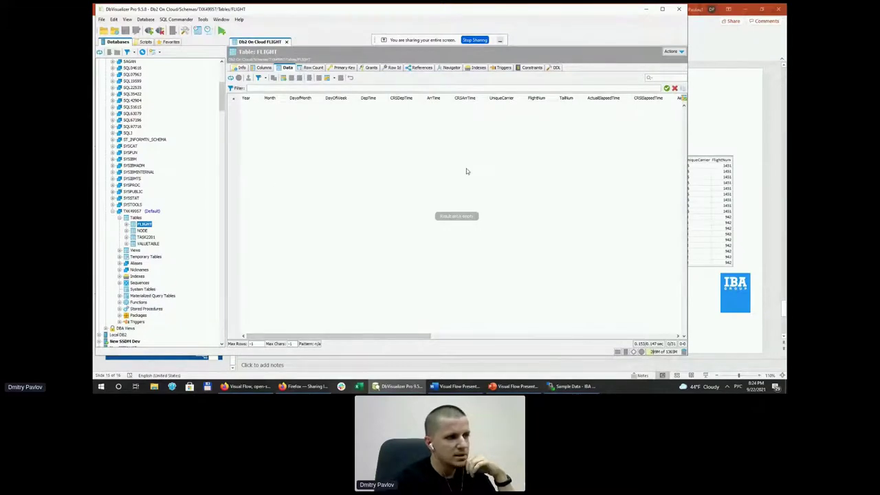
click(230, 78)
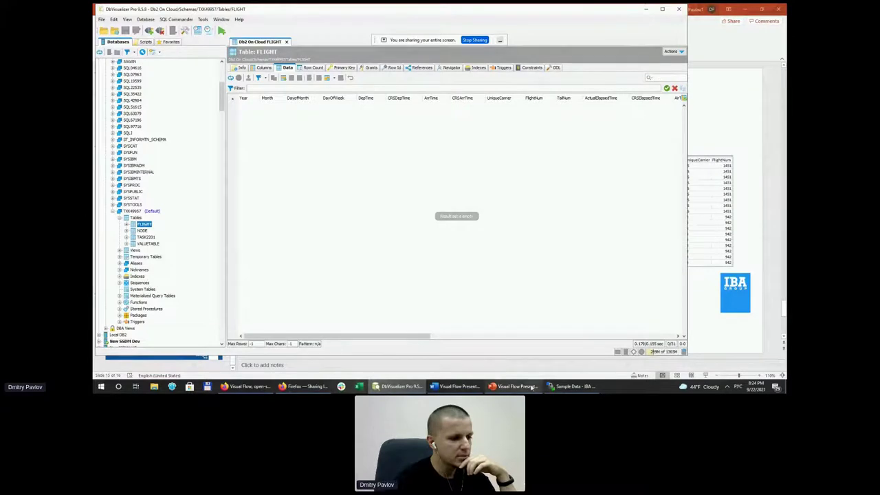
mouse_move(531, 387)
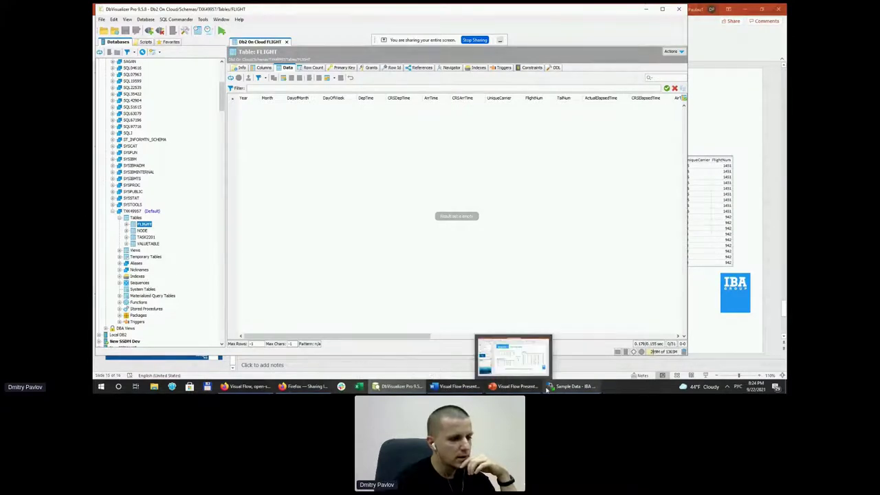
Switch to Visual Flow in Firefox and open the project Demo Project1.
click(247, 387)
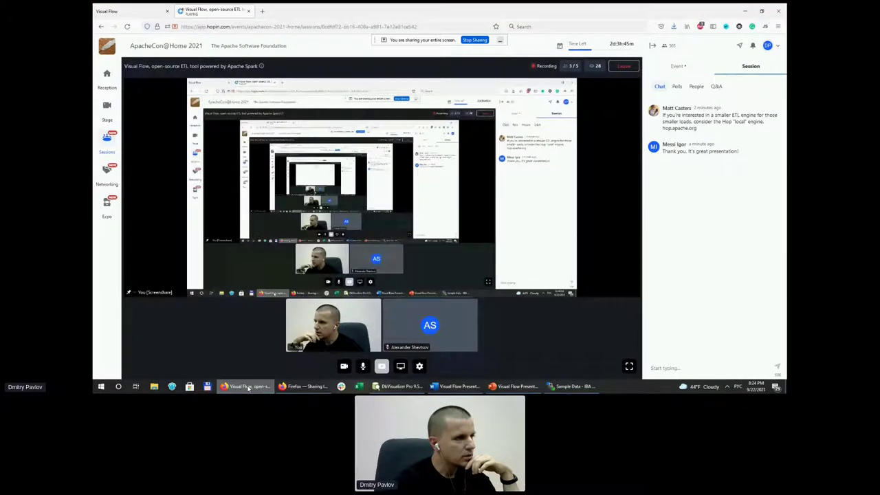
click(139, 8)
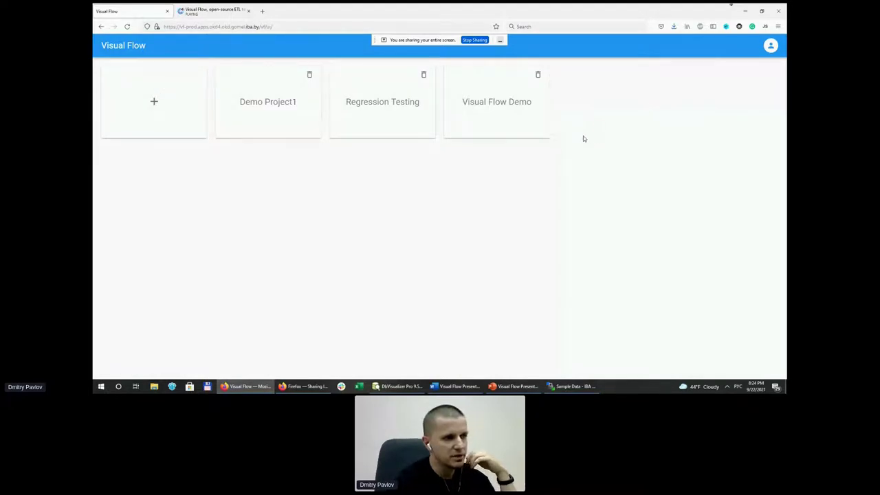
click(279, 103)
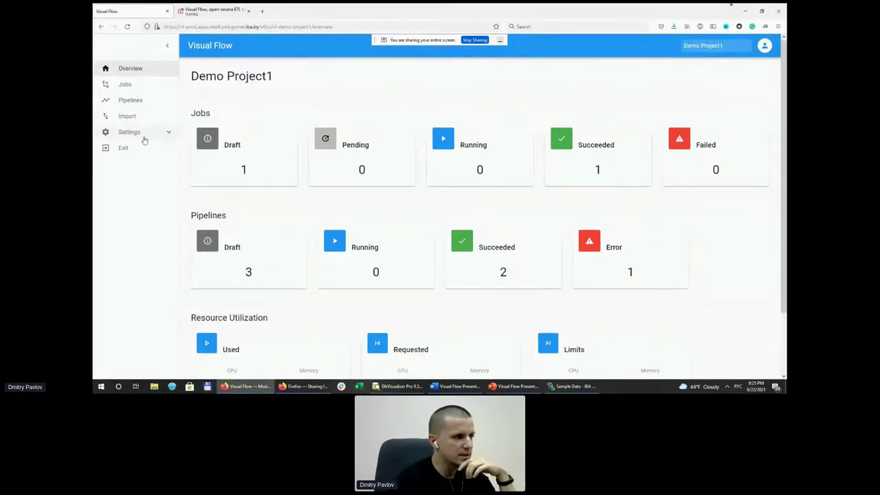
Review the project parameters in the settings of Demo Project1.
click(169, 134)
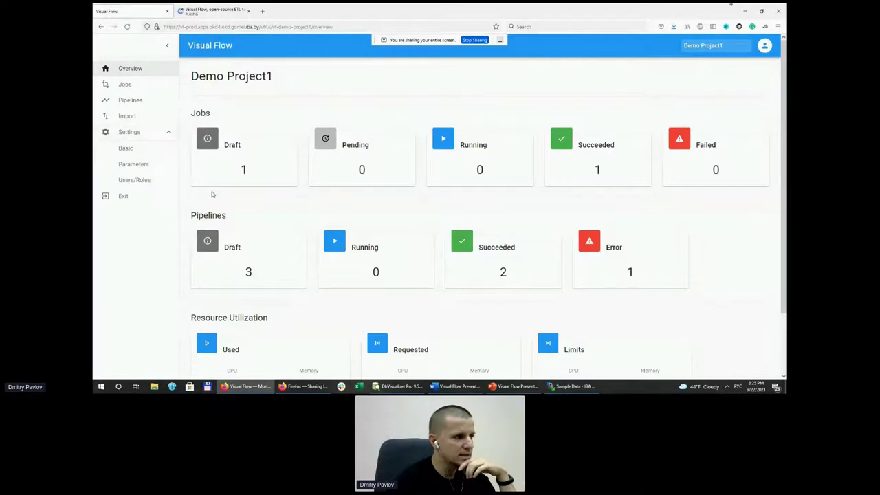
click(125, 166)
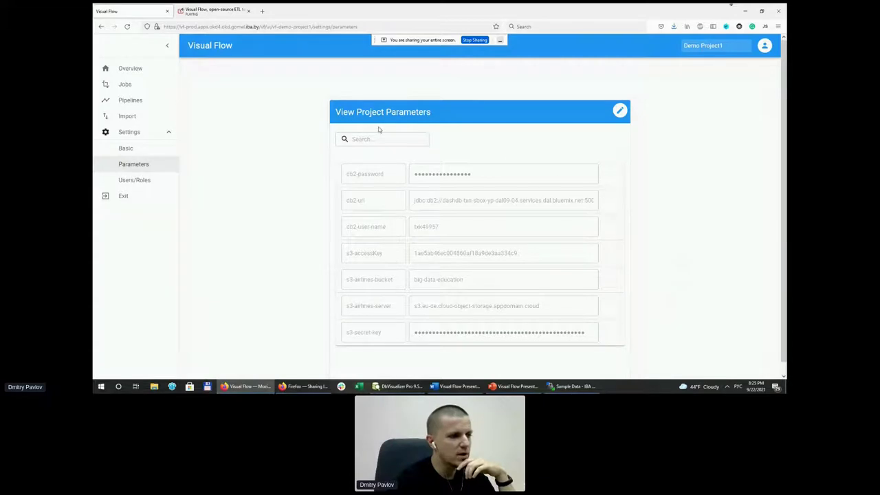
scroll(638, 292, down, 1)
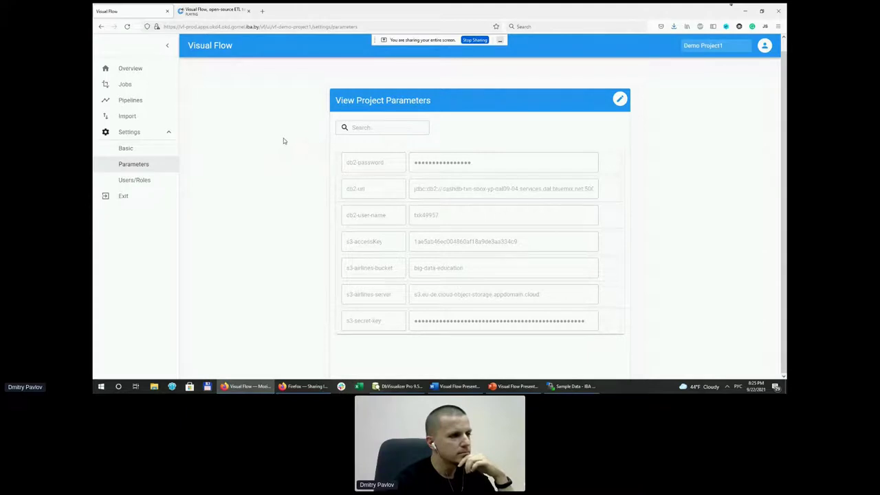
Delete the existing S3-TO-DB2-DEMO job from the project's job list.
click(120, 84)
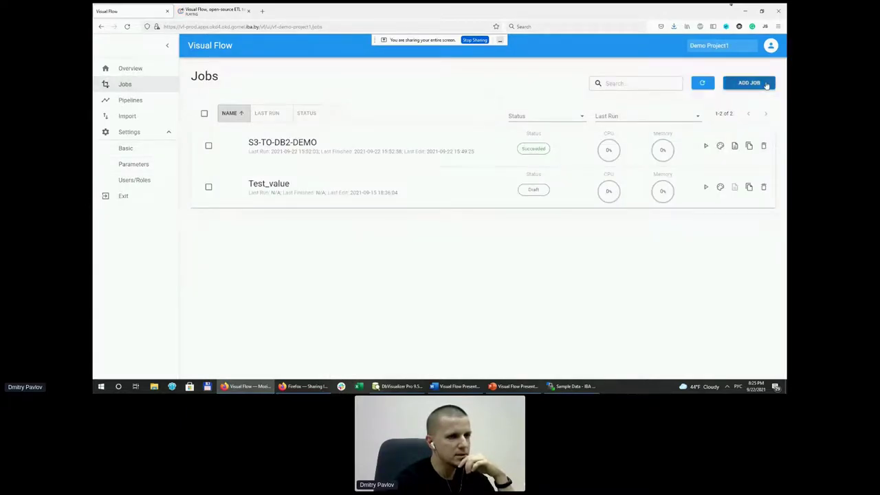
click(766, 84)
click(103, 45)
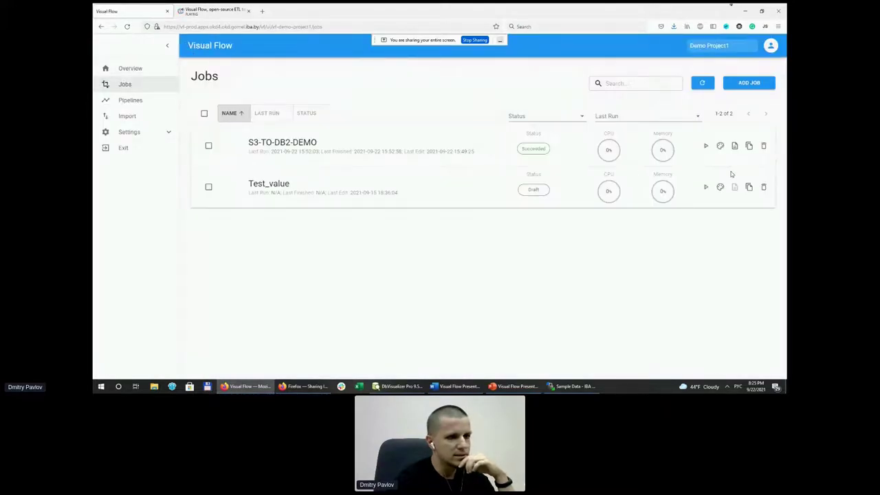
click(763, 146)
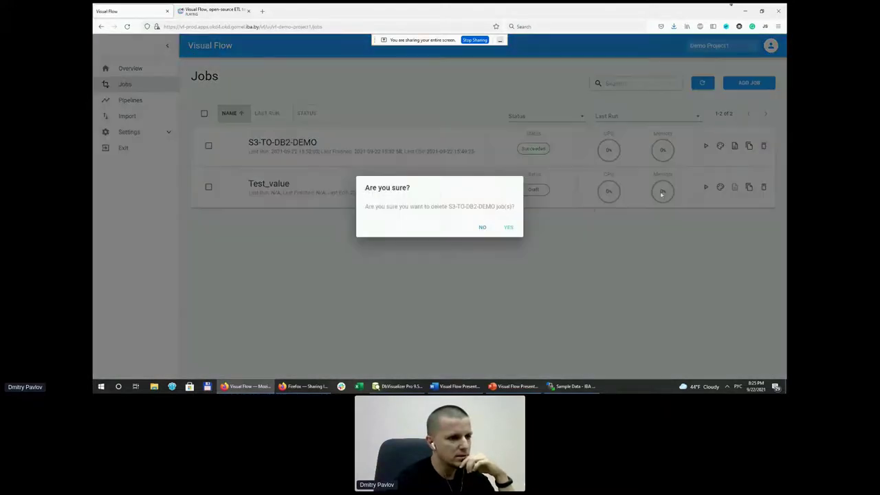
click(508, 228)
Create a new job named S3-TO-DB2-DEMO with the default resource parameters and save it.
click(749, 83)
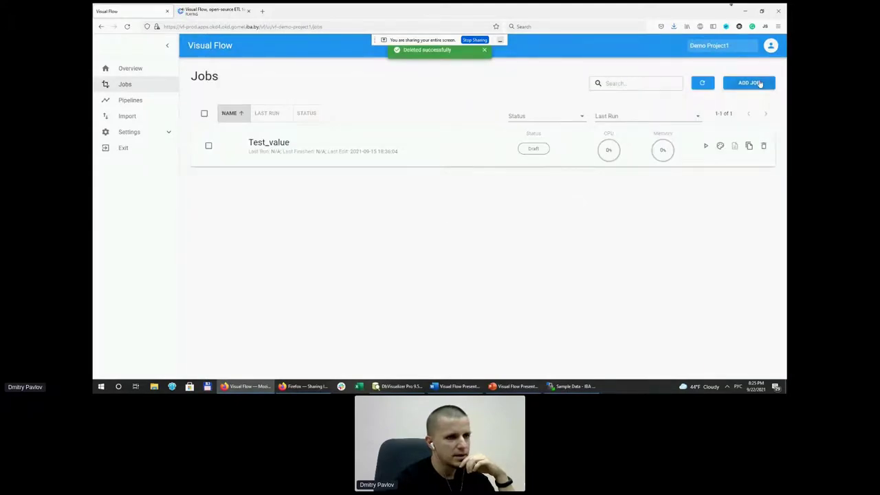
click(144, 106)
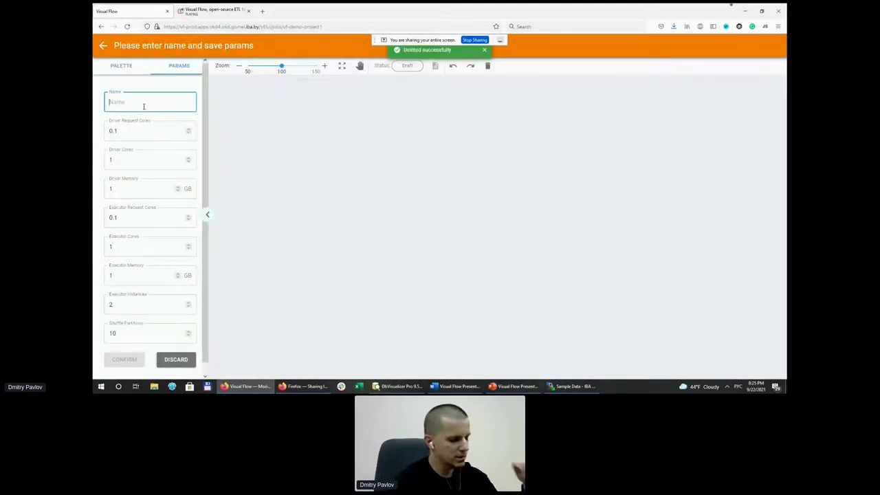
text(bl3-)
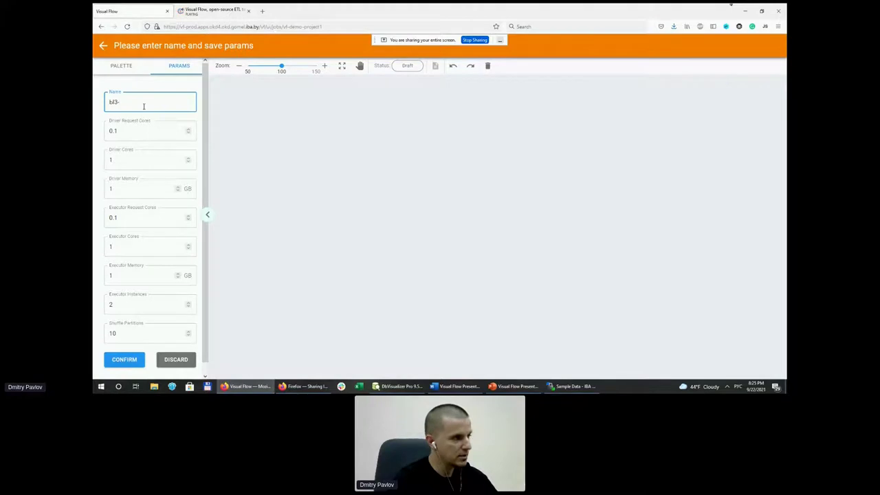
key(BackSpace)
key(BackSpace)
key(BackSpace)
key(BackSpace)
key(alt+shift)
text(S3)
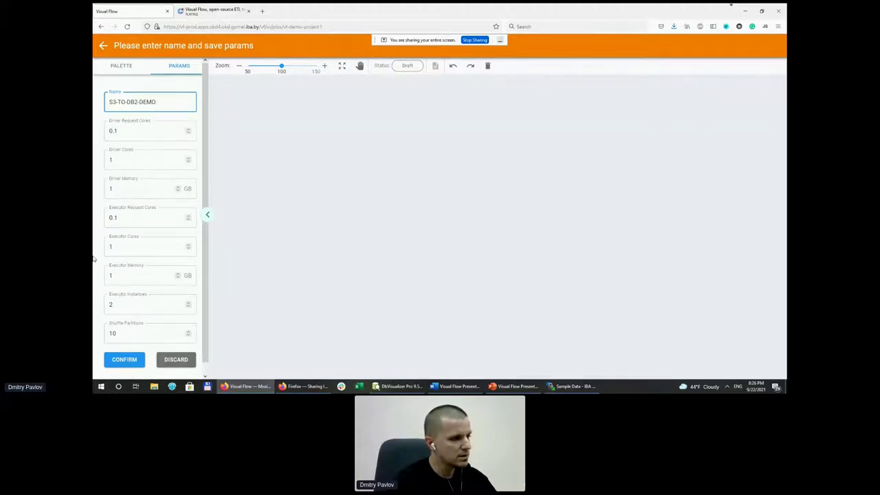
click(122, 360)
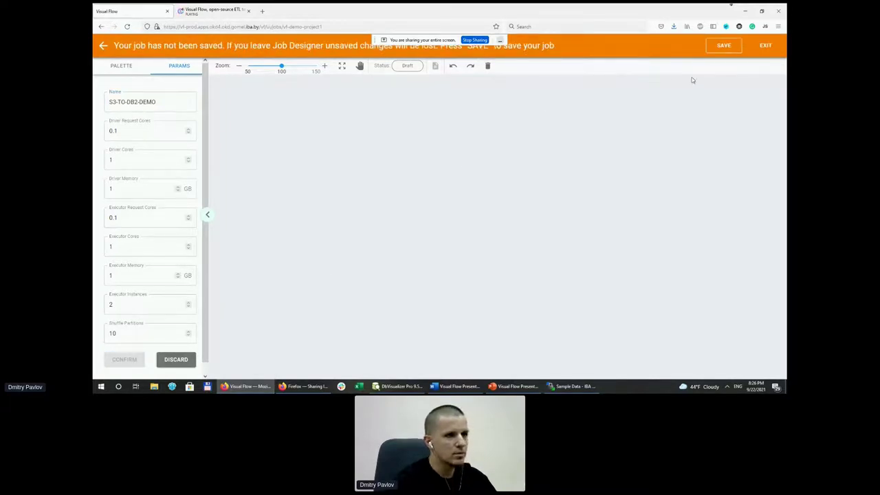
click(723, 46)
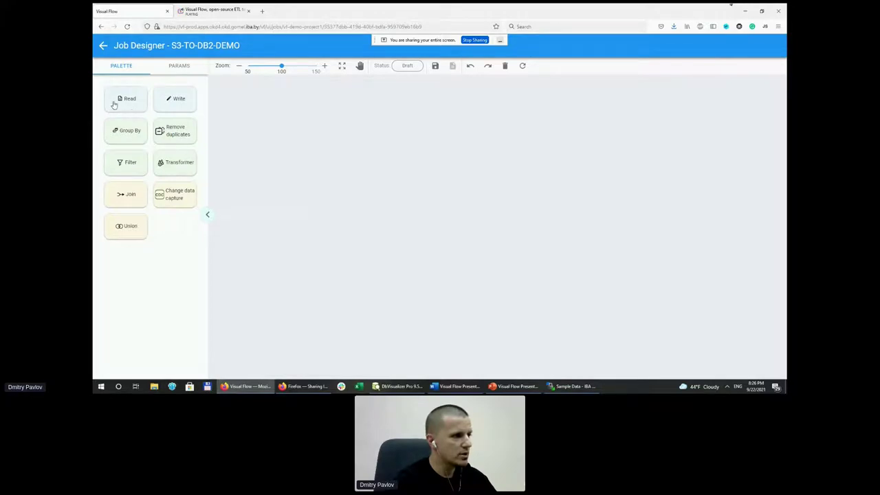
Place two Read stages one above the other, a Union stage beside them, and a Write stage beyond it on the job canvas.
drag(123, 101, 247, 109)
drag(128, 99, 255, 172)
drag(127, 226, 403, 135)
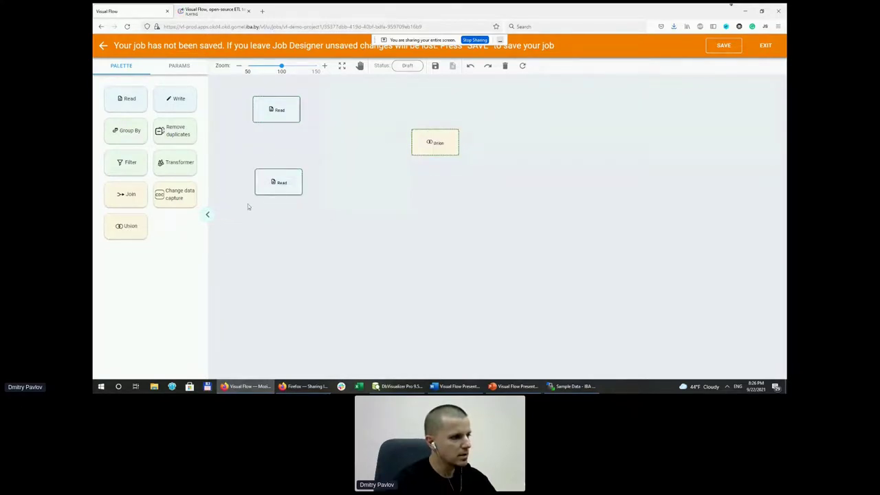
drag(175, 100, 589, 134)
Name the upper Read stage 1987 and set its storage to IBM COS.
double_click(281, 110)
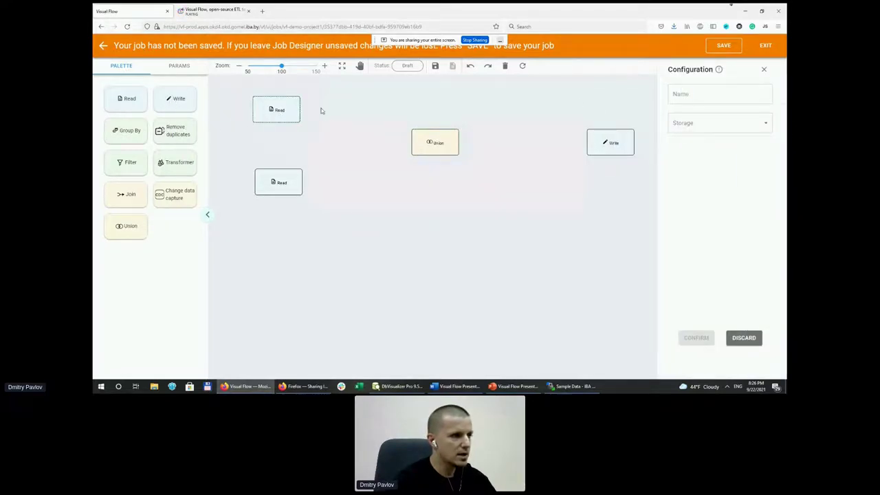
click(705, 96)
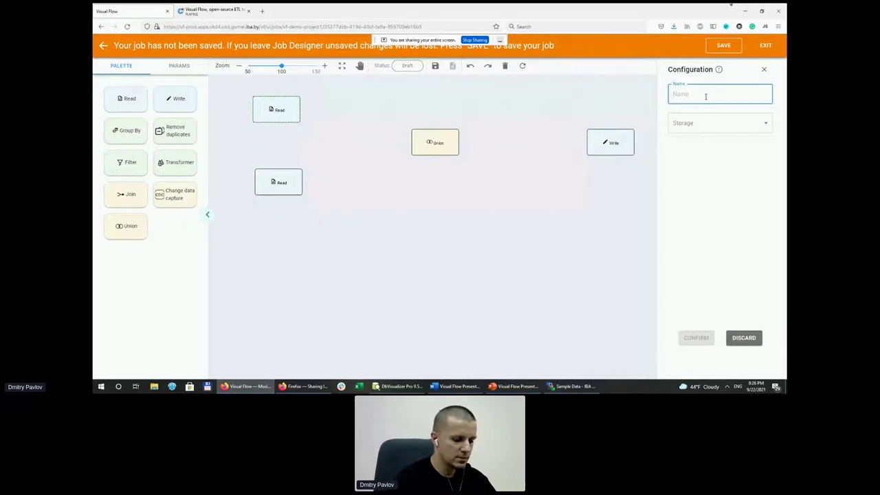
text(r)
text(987)
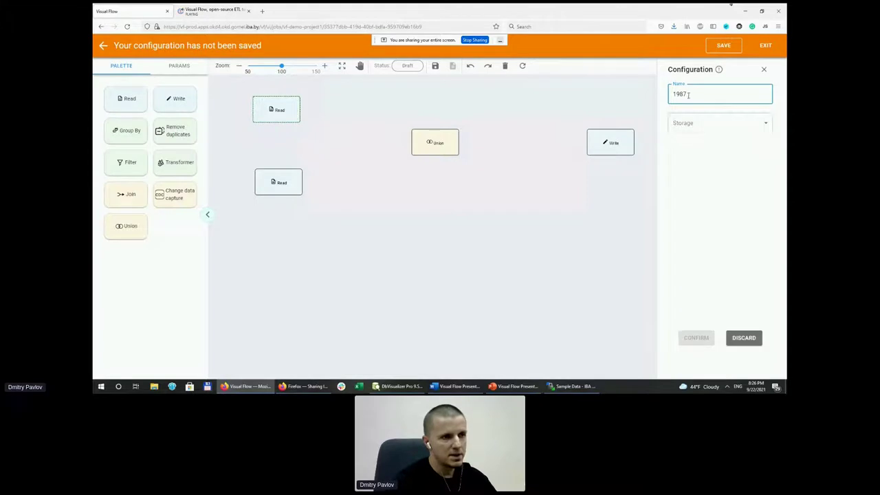
click(730, 125)
click(687, 136)
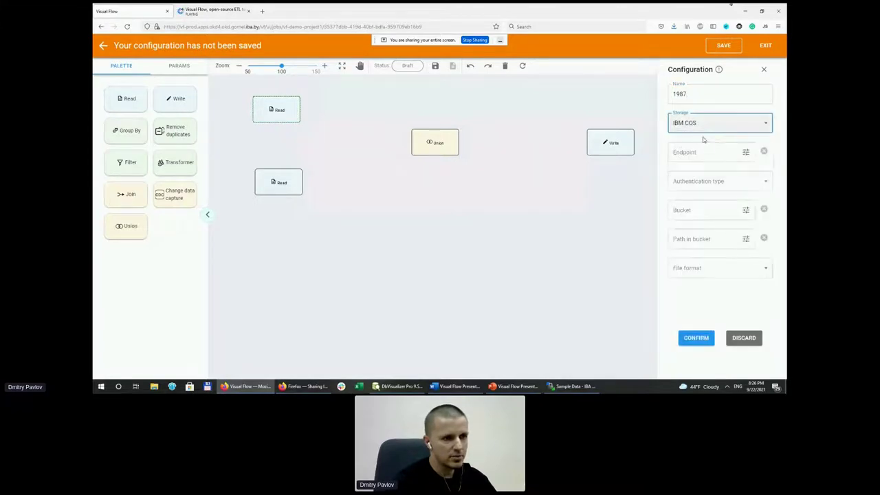
Assign the s3-airlines-server parameter as the 1987 stage's endpoint and set the authentication type to HMAC.
click(745, 153)
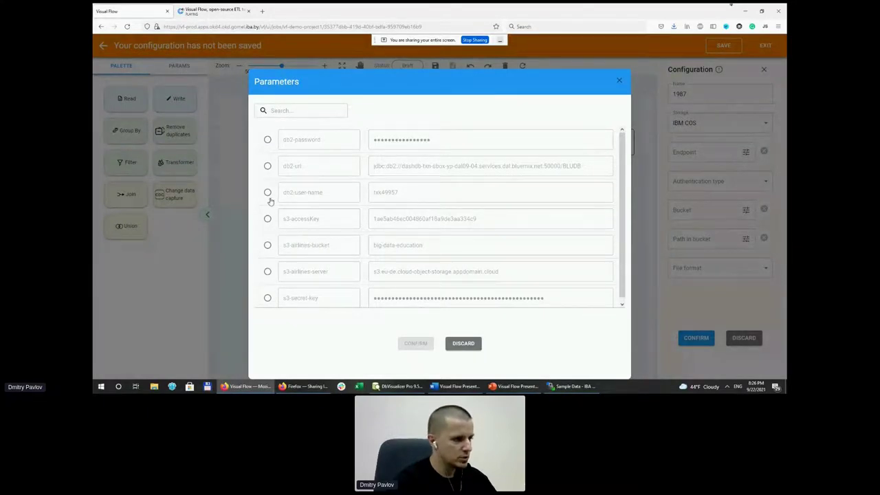
click(268, 274)
click(415, 343)
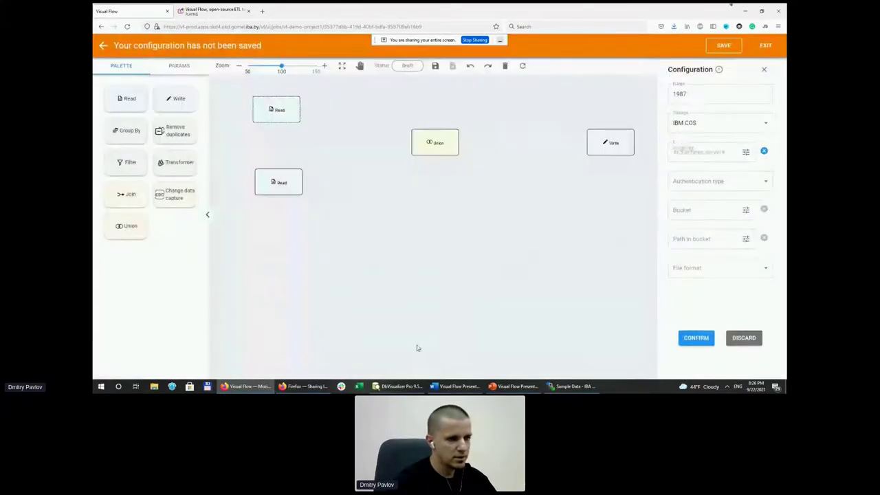
click(752, 182)
click(694, 184)
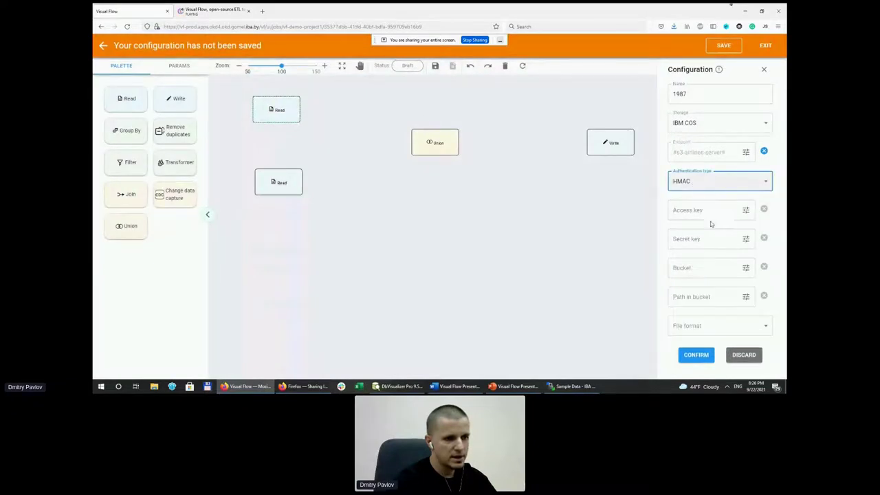
Assign the s3-accessKey parameter to the 1987 stage's access key and the s3-secret-key parameter to its secret key.
click(745, 210)
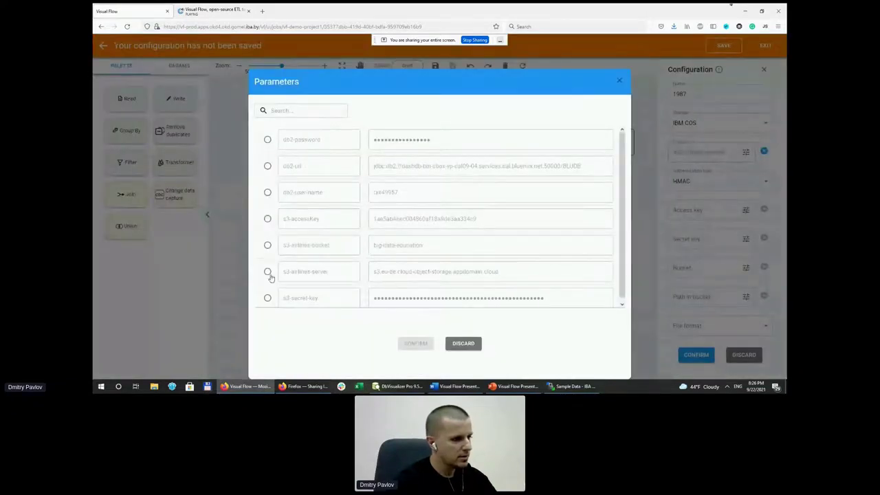
click(268, 219)
click(412, 344)
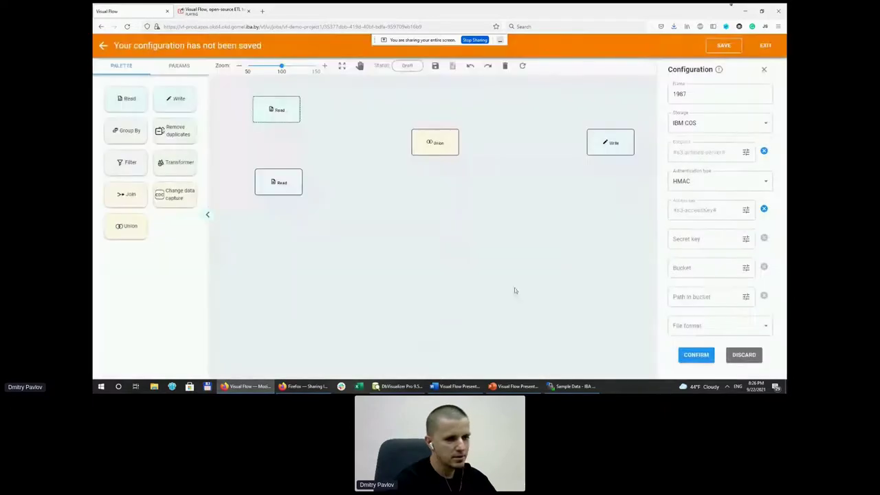
click(744, 239)
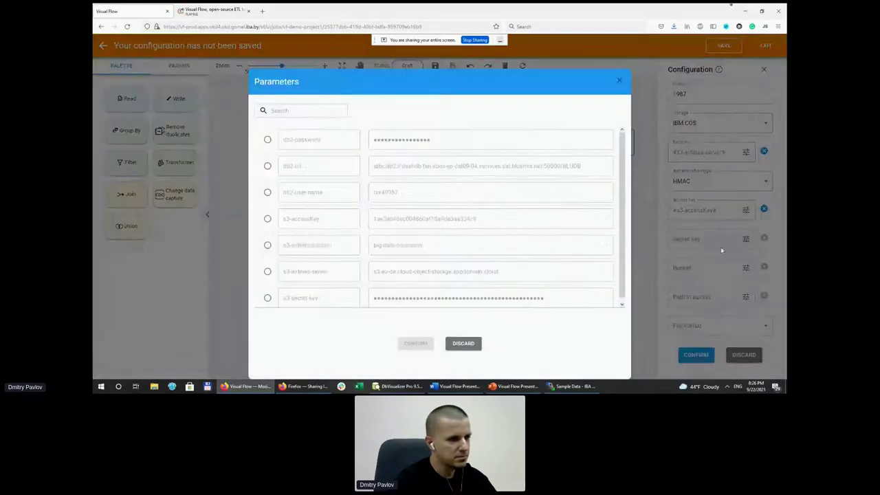
click(267, 297)
click(417, 343)
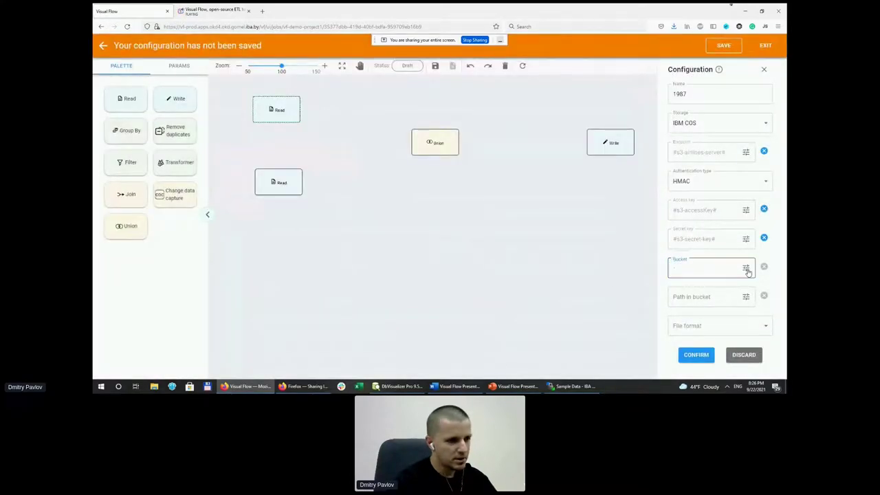
Assign the s3-airlines-bucket parameter to the 1987 stage's bucket.
click(746, 268)
click(267, 245)
click(420, 344)
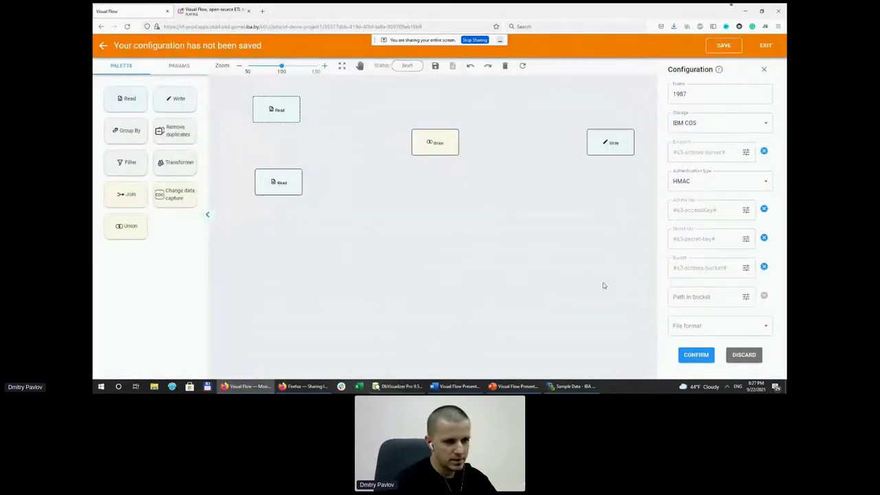
Set the 1987 stage's path in bucket to 1987_short.csv and its file format to CSV.
click(712, 296)
text(1987_sh)
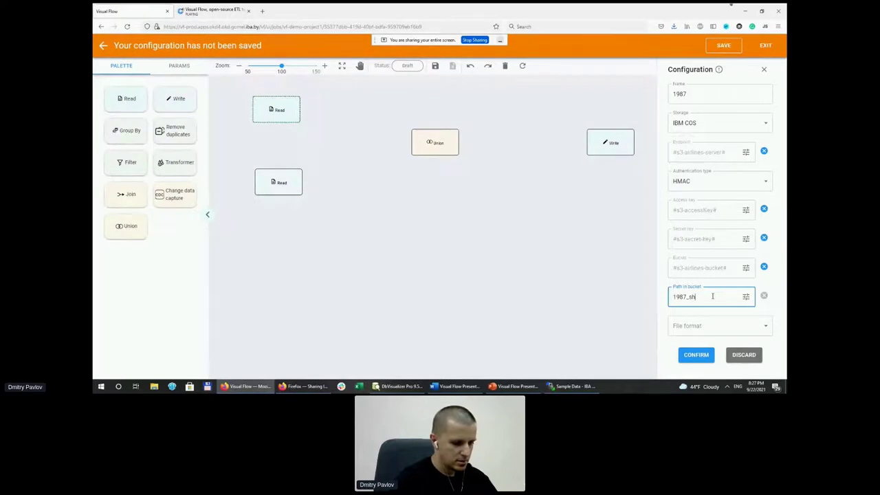
text(ort.csv)
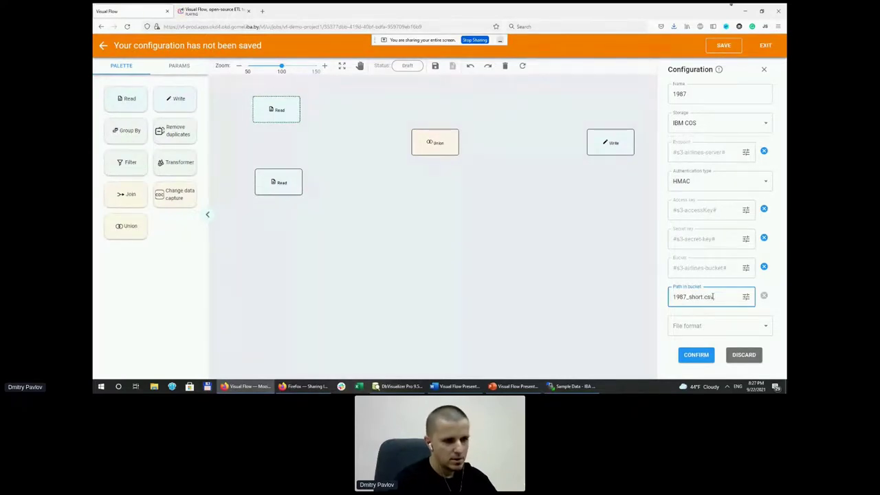
click(701, 326)
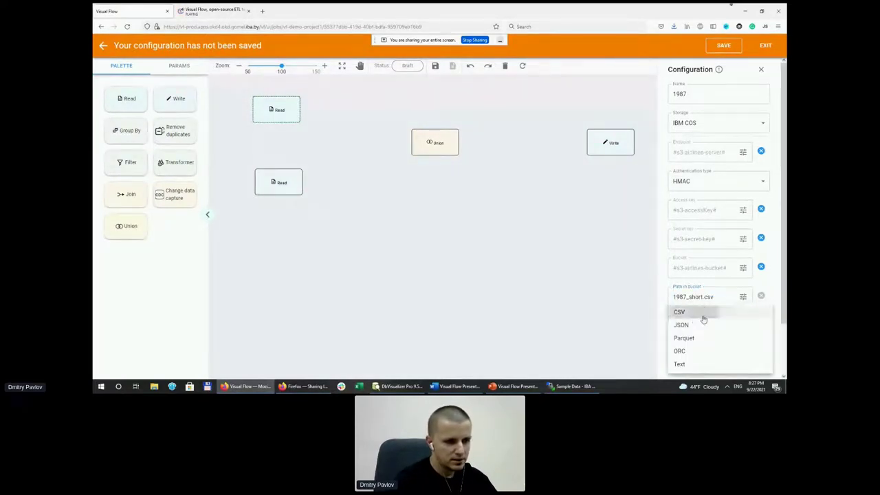
click(691, 310)
Set the 1987 stage's header option to True and its delimiter to a comma, and confirm the configuration.
scroll(735, 332, down, 1)
click(716, 302)
click(716, 298)
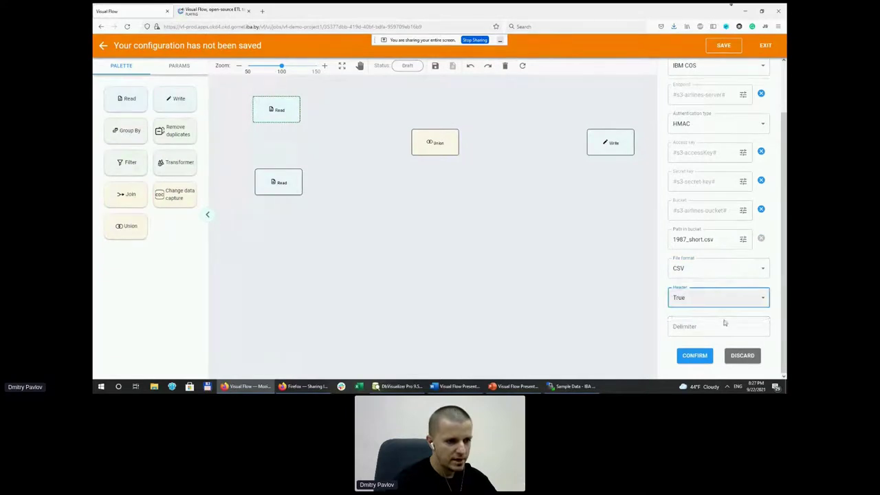
click(722, 326)
text(,)
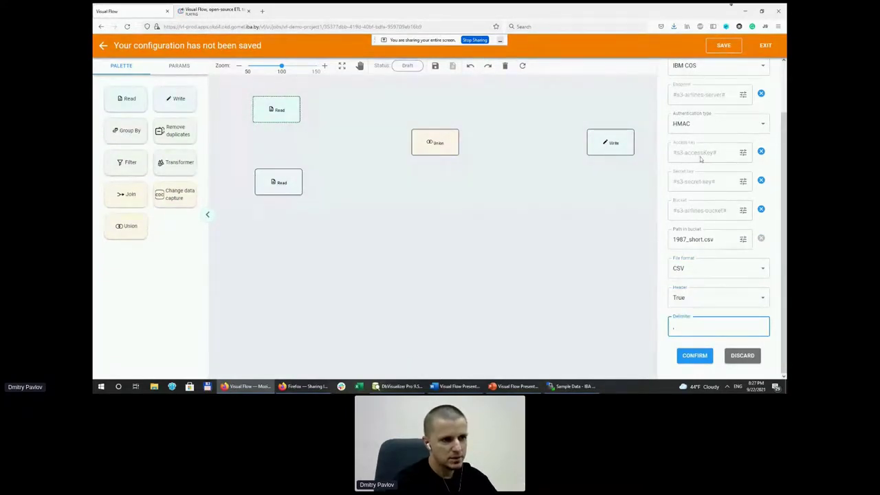
click(694, 356)
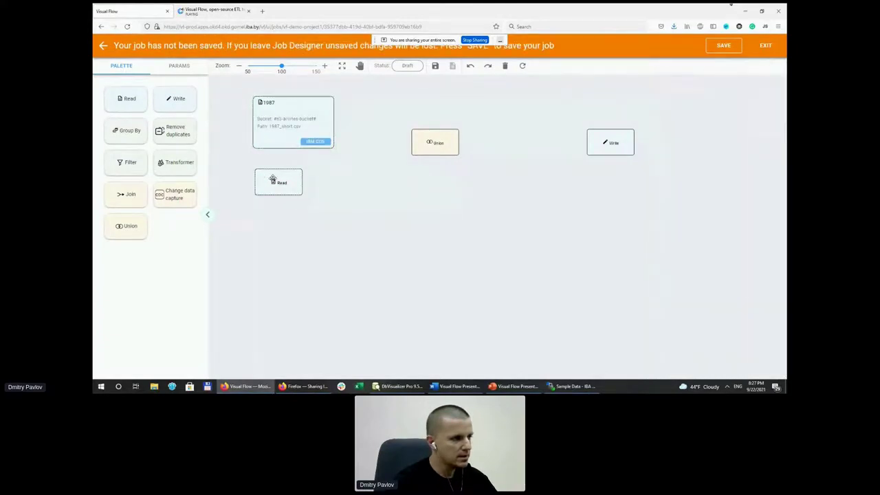
Name the lower Read stage 1988 and set its storage to IBM COS.
double_click(272, 179)
click(687, 96)
text(1988)
click(691, 123)
click(689, 134)
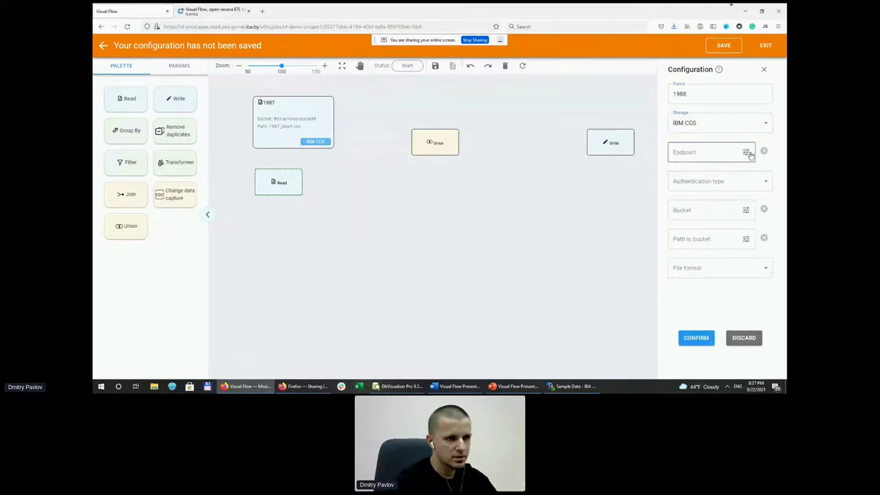
Assign the s3-airlines-server parameter as the 1988 stage's endpoint and set the authentication type to HMAC.
click(746, 152)
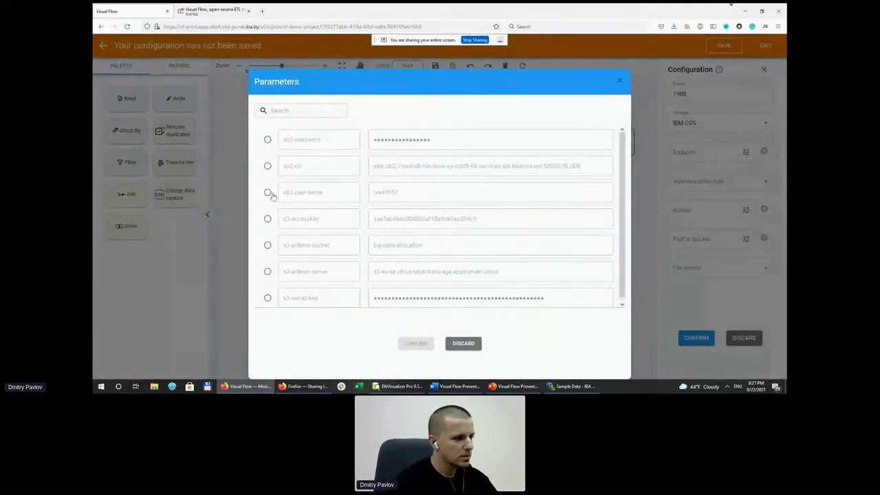
click(268, 271)
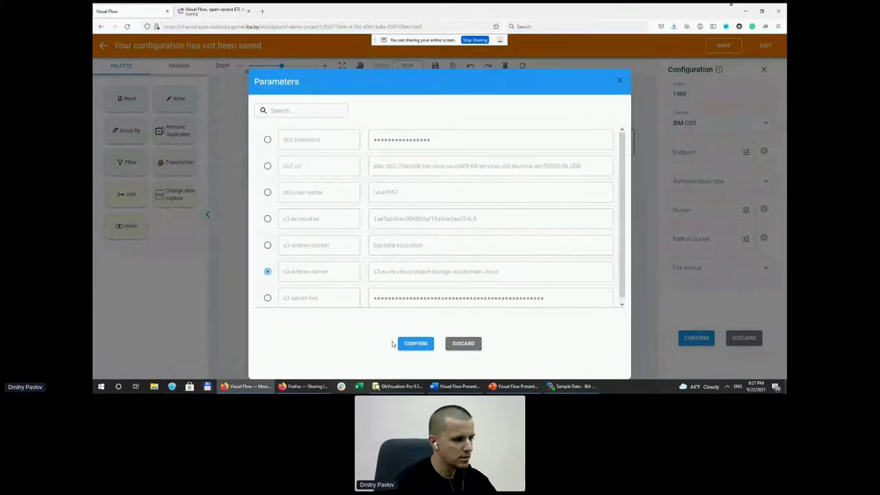
click(413, 343)
click(687, 181)
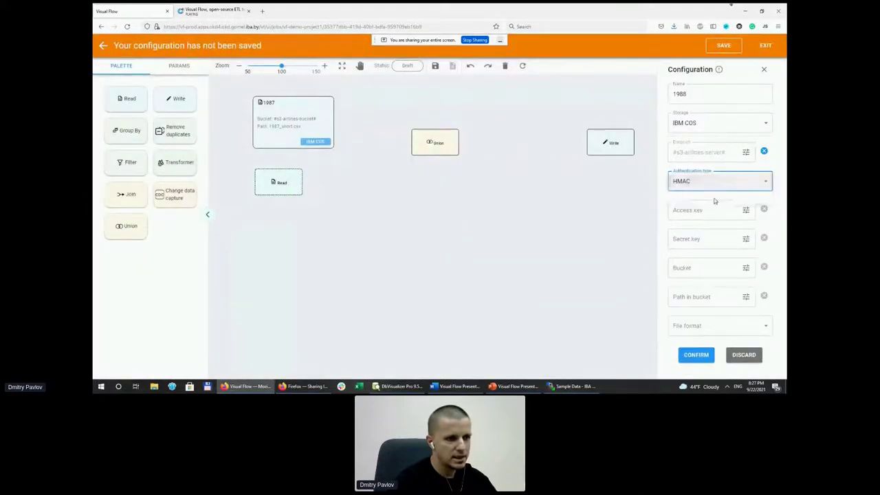
Assign the s3-accessKey parameter to the 1988 stage's access key and the s3-secret-key parameter to its secret key.
click(746, 210)
click(267, 218)
click(415, 343)
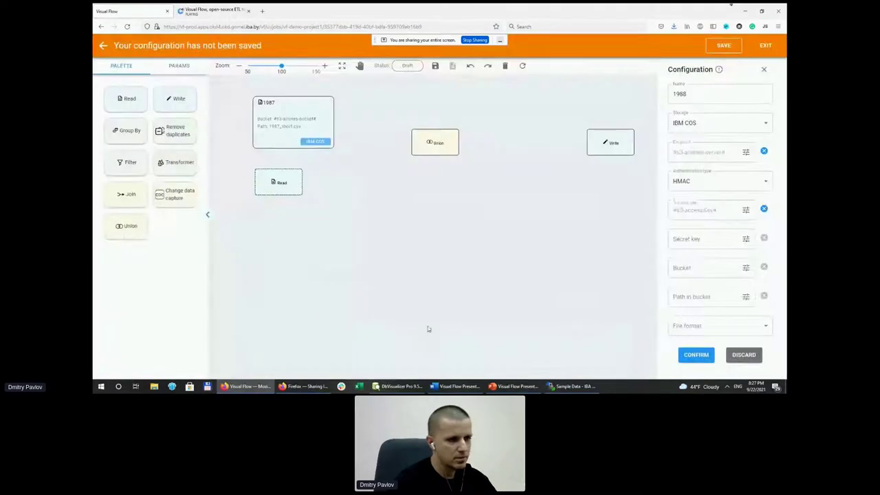
click(745, 239)
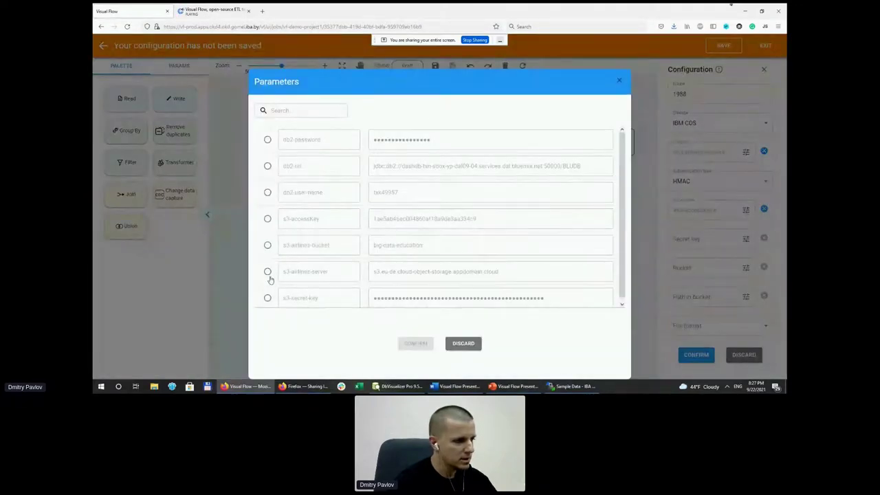
click(267, 297)
click(416, 343)
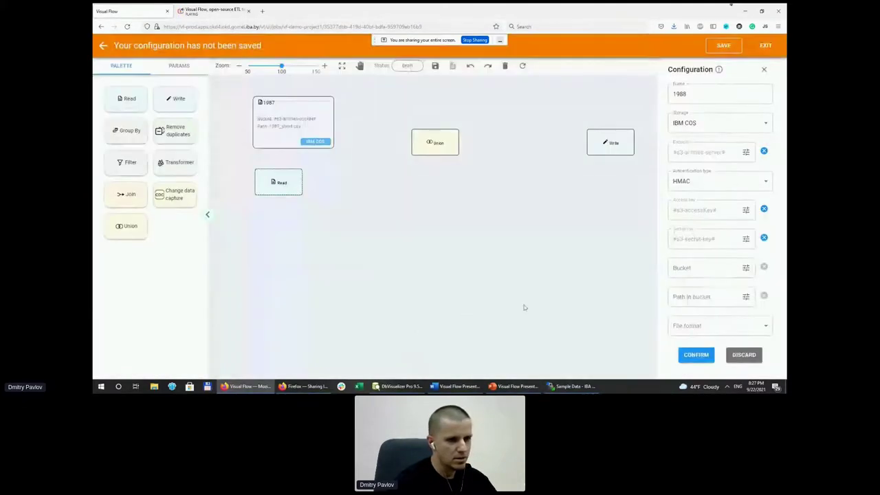
Assign the s3-airlines-bucket parameter to the 1988 stage's bucket and set the path in bucket to 1988_short.csv.
click(746, 269)
click(267, 245)
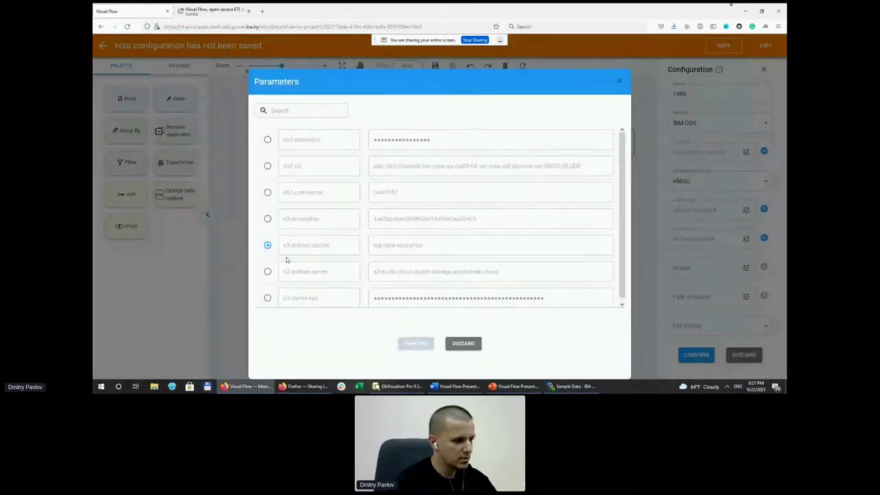
click(416, 342)
click(717, 299)
text(1988_sho)
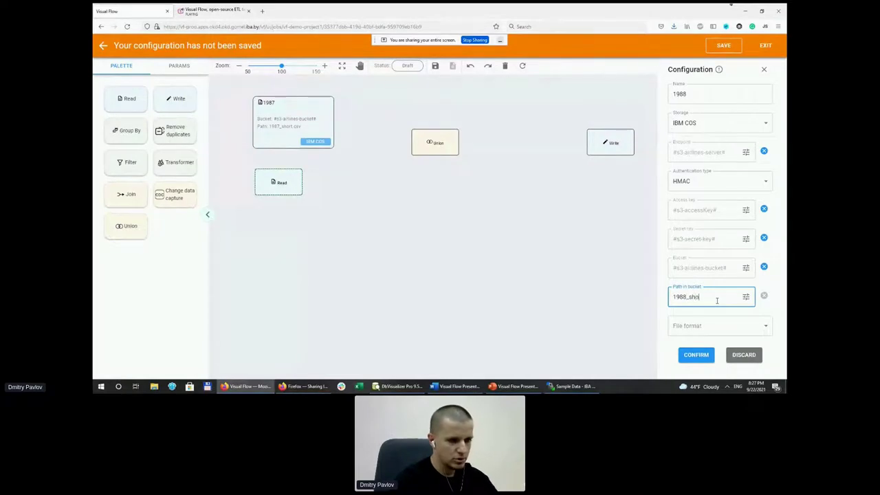
text(rt.csv)
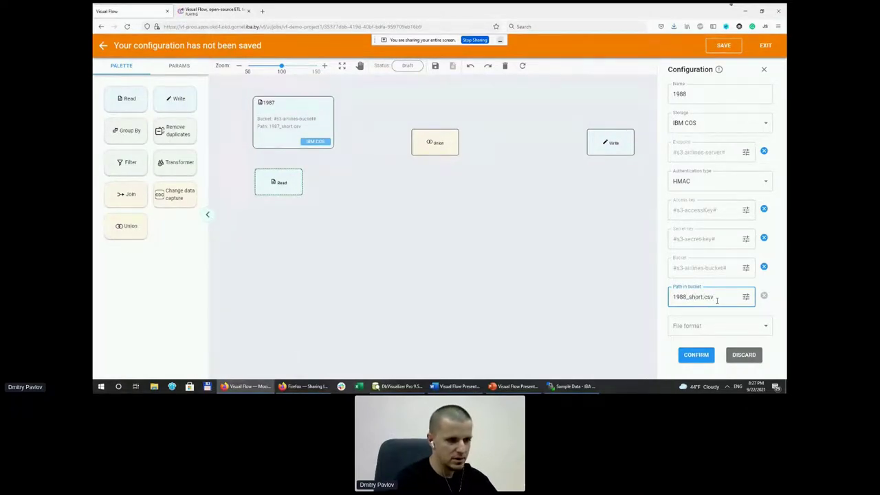
Set the 1988 stage to CSV format with header True and a comma delimiter, and confirm the configuration.
click(719, 326)
click(730, 309)
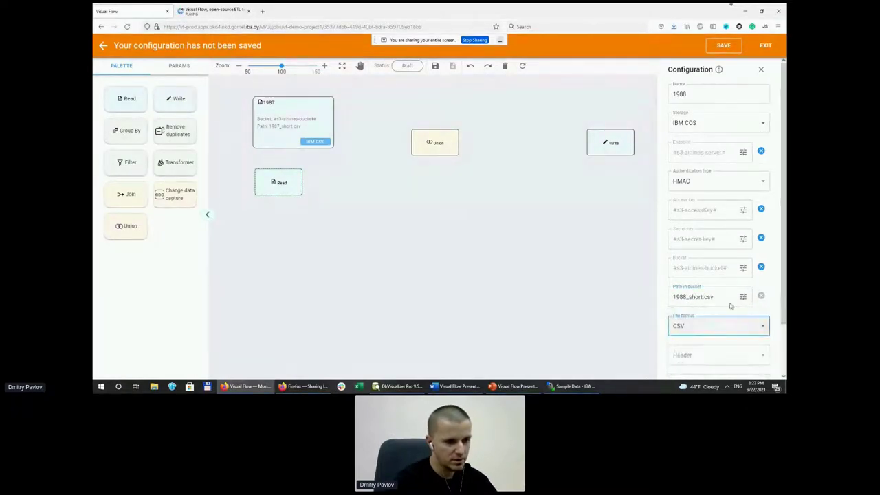
scroll(785, 294, down, 1)
click(730, 298)
click(699, 298)
click(729, 327)
text(,)
click(694, 355)
Connect the 1987 and 1988 read stages to the Union stage.
drag(334, 130, 412, 143)
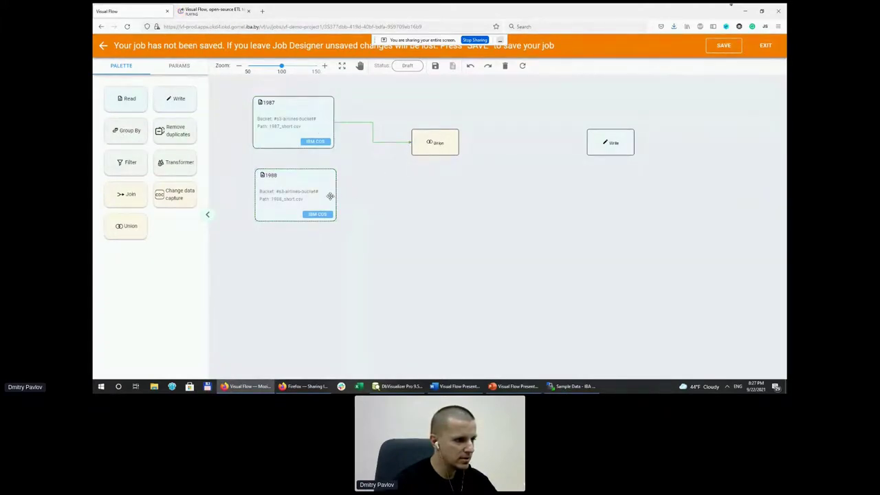
drag(335, 195, 412, 142)
Try to name the Union stage 1987+1988 and set its mode to All values.
double_click(431, 143)
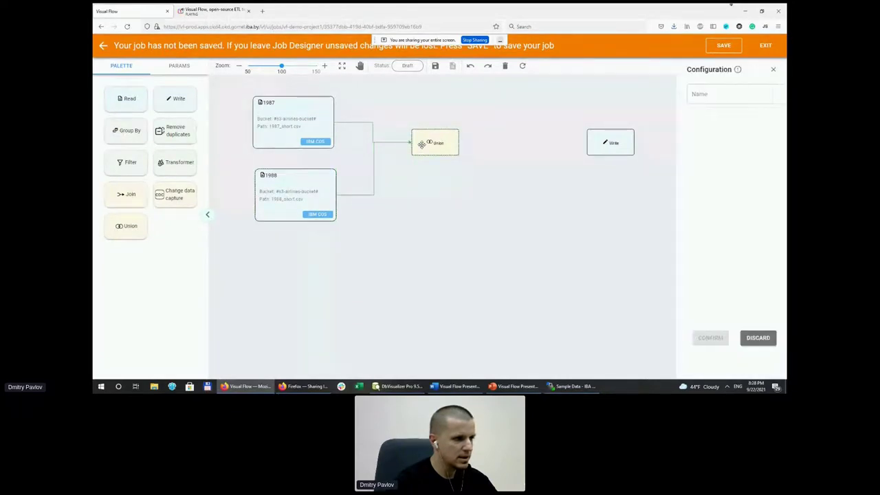
click(706, 91)
text(198)
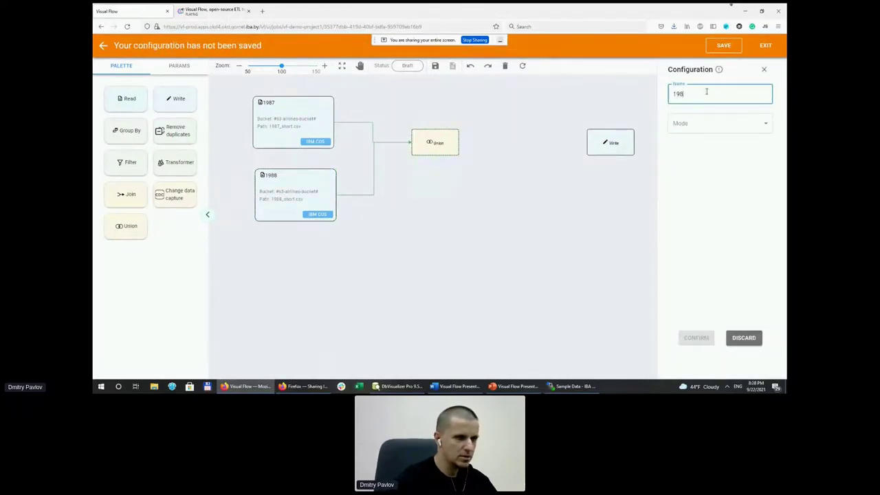
text(7+1988)
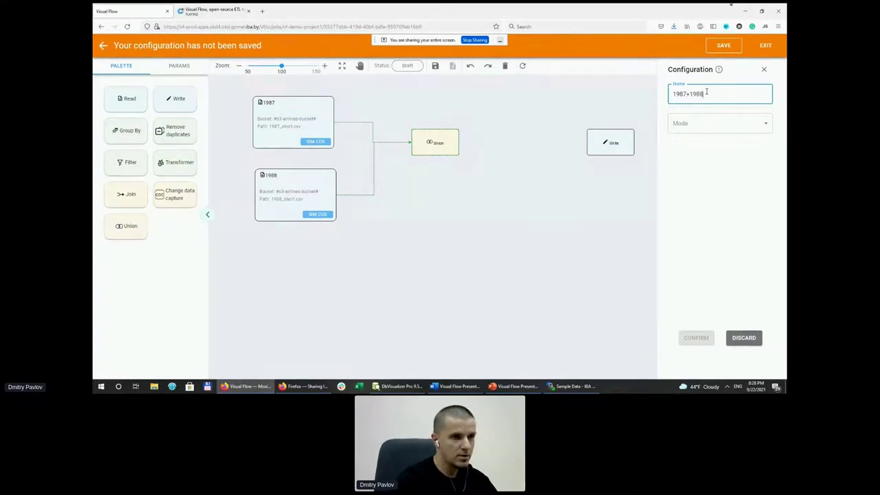
click(709, 126)
click(681, 123)
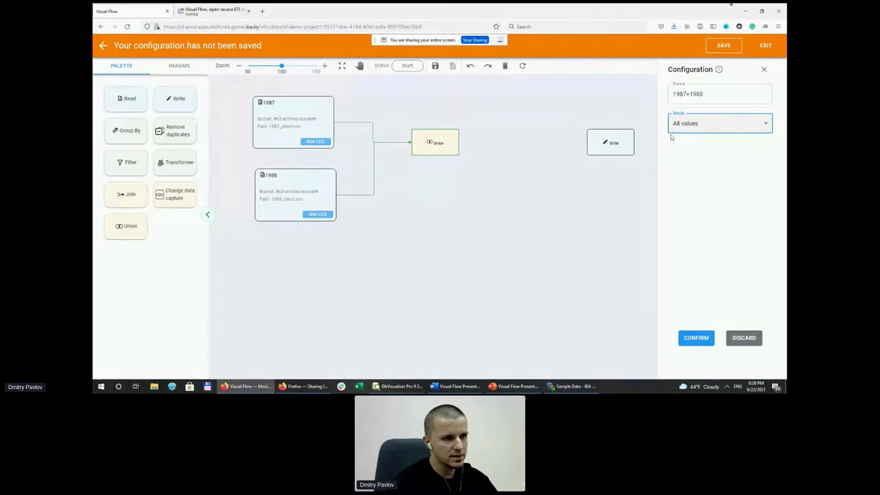
Connect the Union stage to the Write stage, and name the Write stage DB2-OUT with DB2 storage.
click(612, 145)
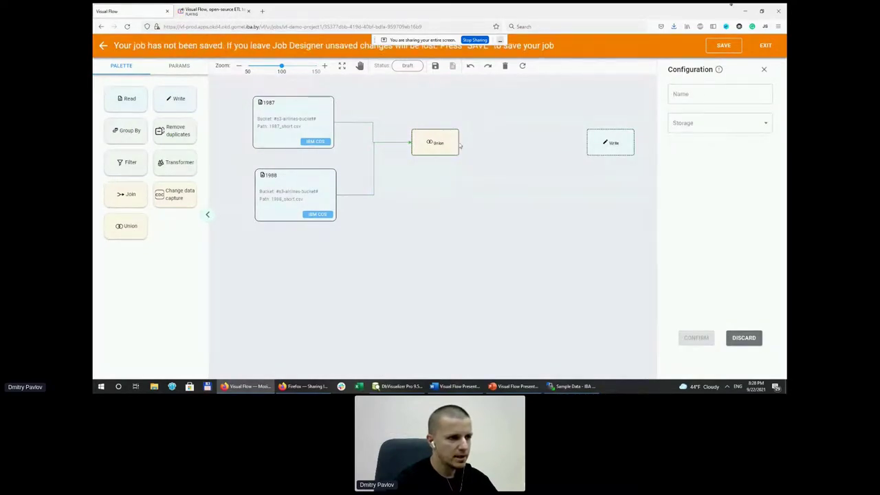
drag(457, 143, 604, 148)
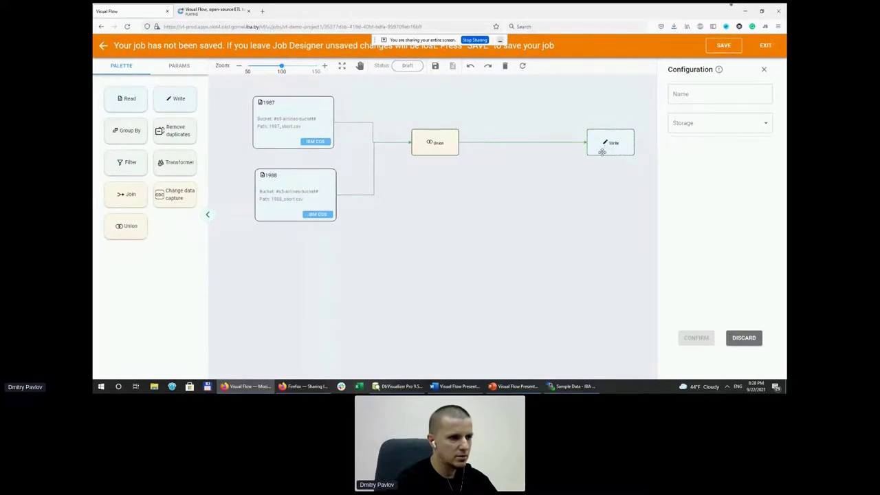
click(716, 92)
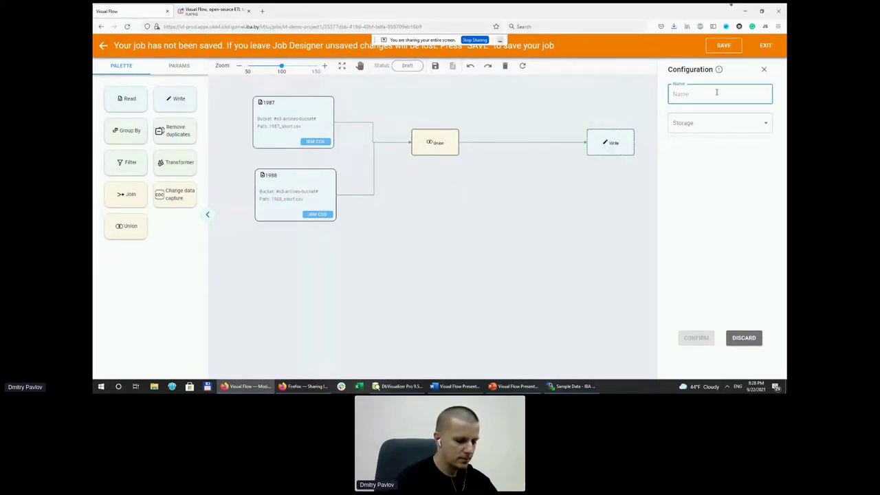
text(DB2-OUT)
click(697, 124)
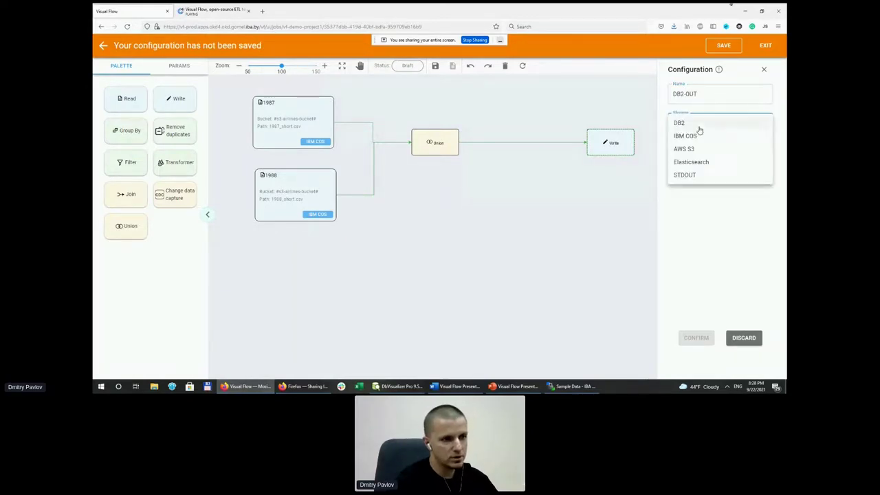
click(678, 124)
Assign the db2-url parameter to the DB2-OUT stage's JDBC URL and the db2-user-name parameter to its user.
click(742, 153)
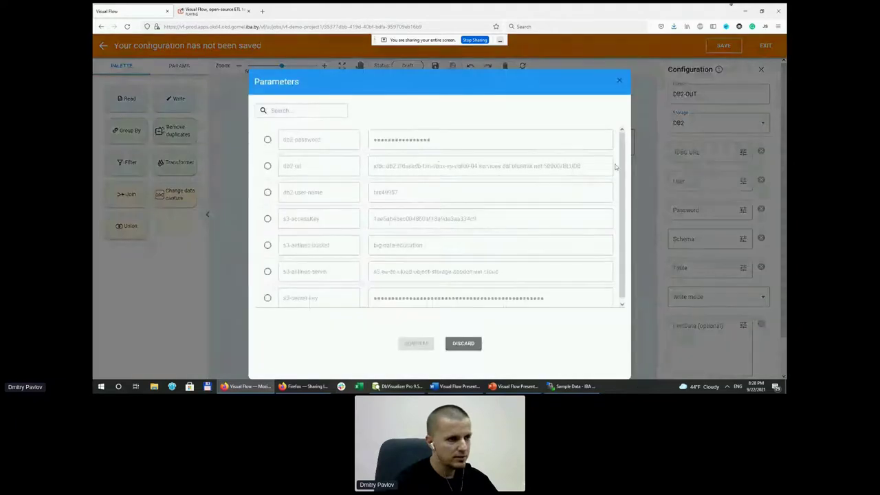
click(267, 166)
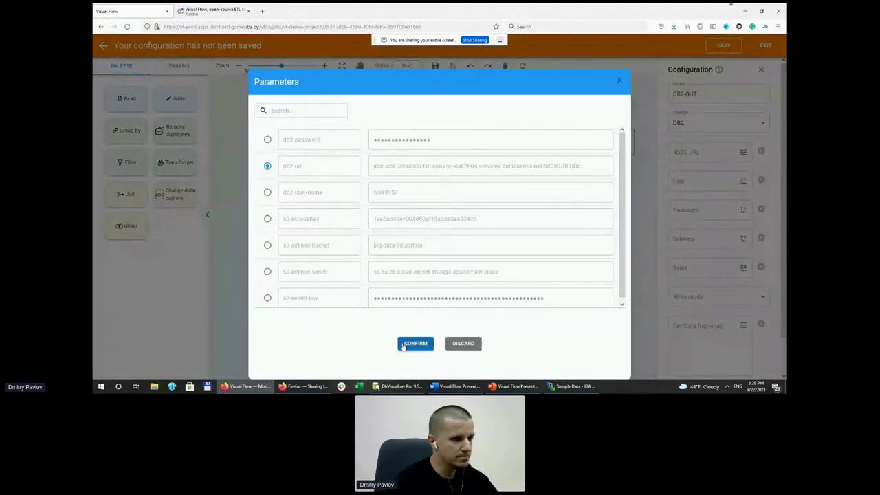
click(406, 343)
click(742, 182)
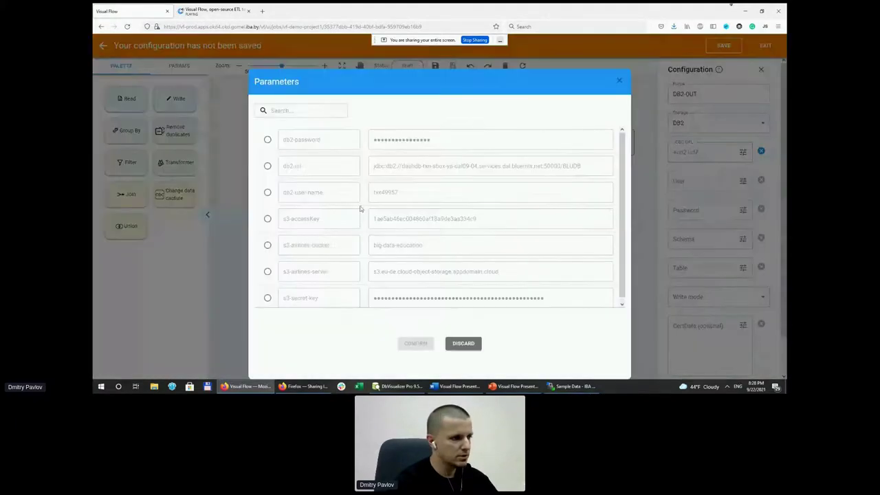
click(268, 193)
click(412, 342)
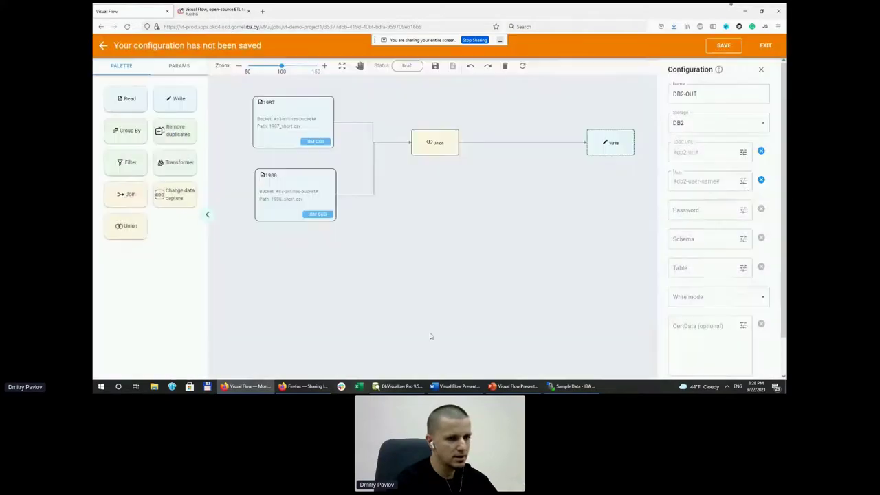
Assign the db2-password parameter to the DB2-OUT stage's password and the db2-user-name parameter to its schema.
click(743, 210)
click(267, 139)
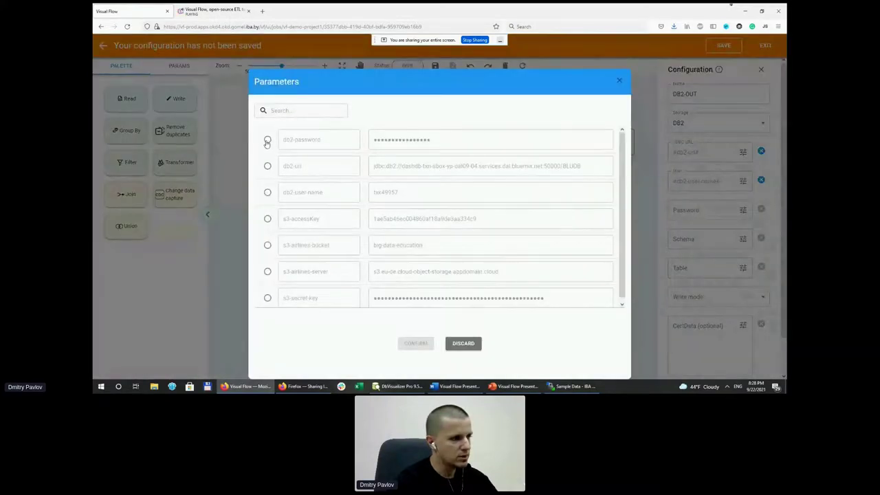
click(416, 343)
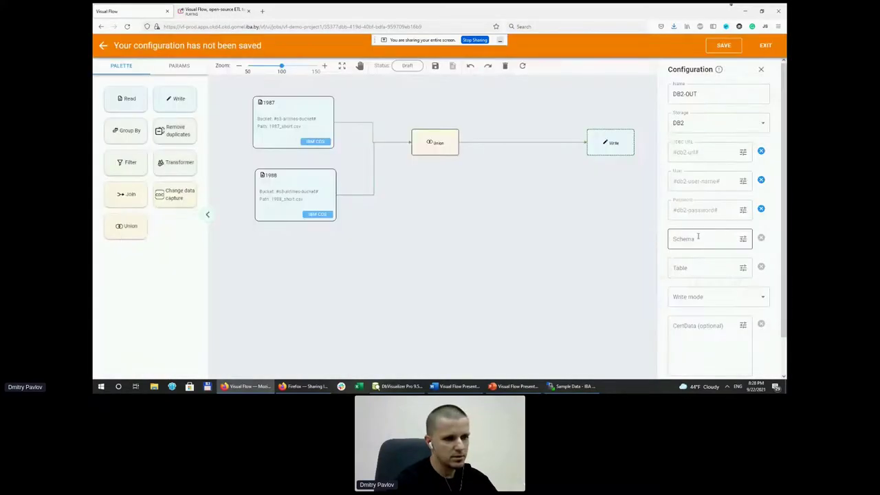
click(742, 239)
click(267, 192)
click(418, 342)
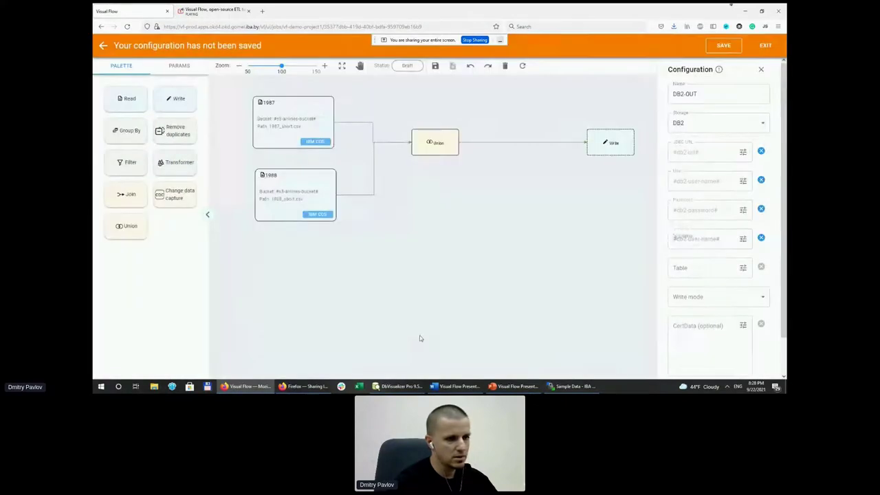
Set the DB2-OUT stage's table to FLIGHT and its write mode to Overwrite.
click(711, 269)
text(FLIGHT)
click(754, 296)
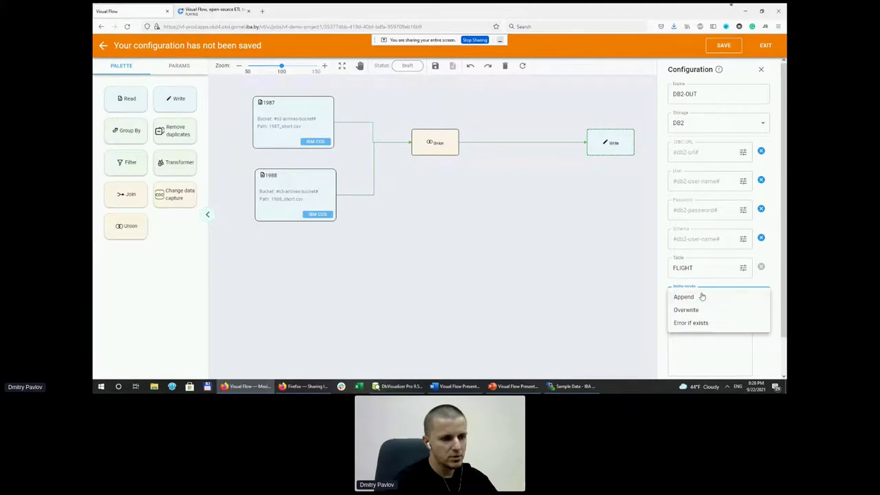
click(696, 310)
scroll(737, 343, down, 2)
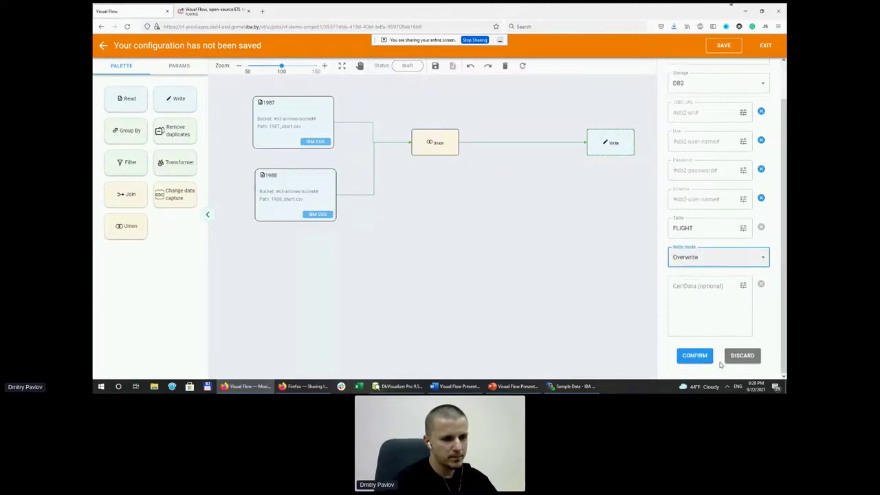
Confirm the DB2-OUT stage's configuration and review the settings of the 1987 and 1988 read stages.
click(694, 356)
double_click(282, 122)
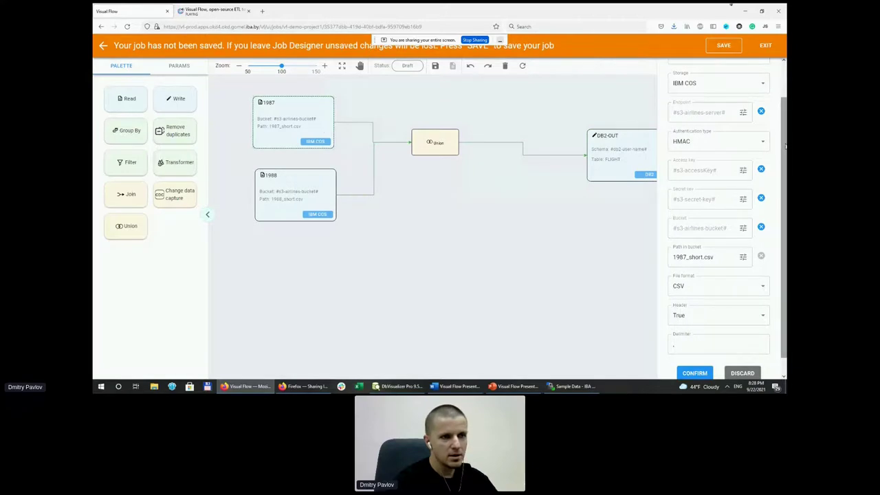
scroll(681, 106, up, 2)
scroll(783, 138, down, 1)
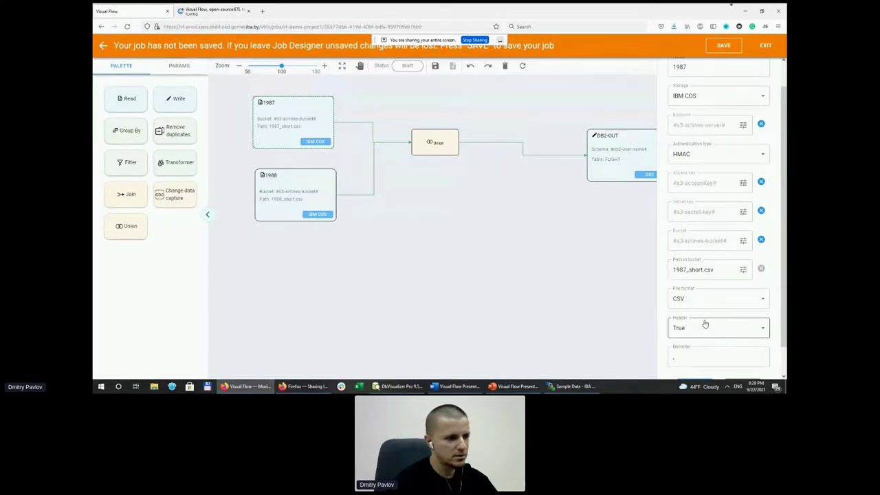
click(273, 180)
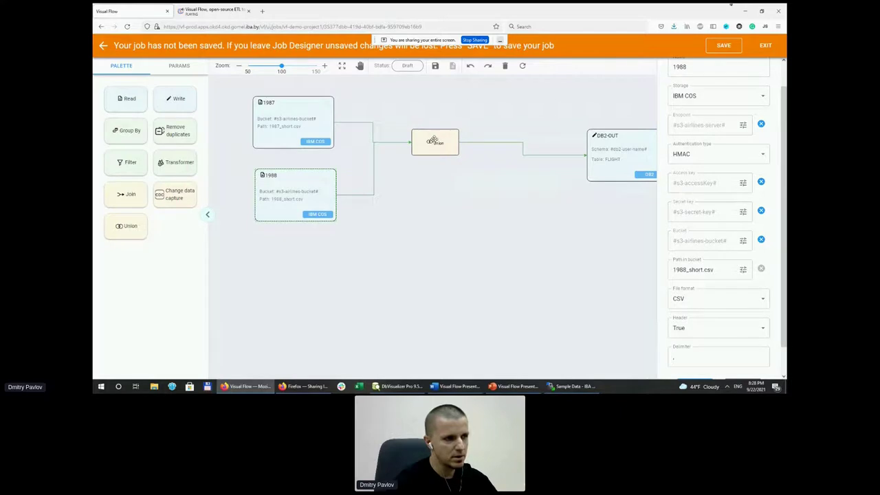
Name the Union stage 1987+1988, set its mode to All values and confirm the configuration.
click(434, 141)
click(706, 94)
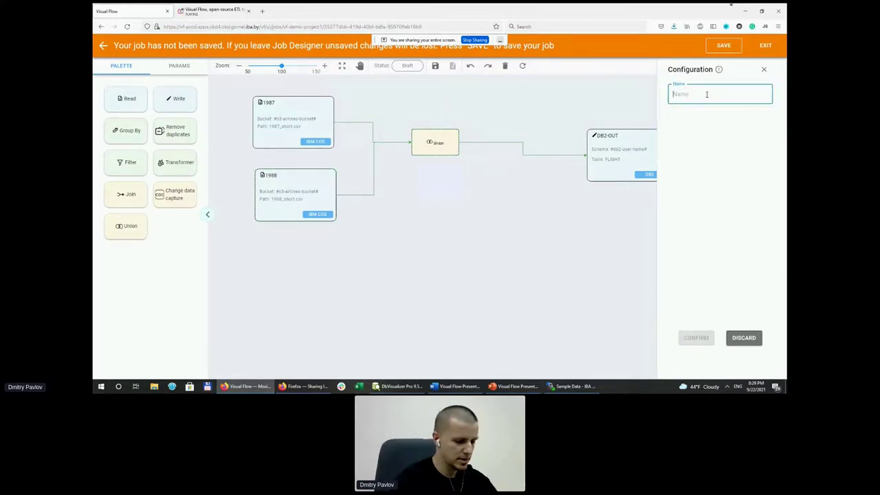
text(u)
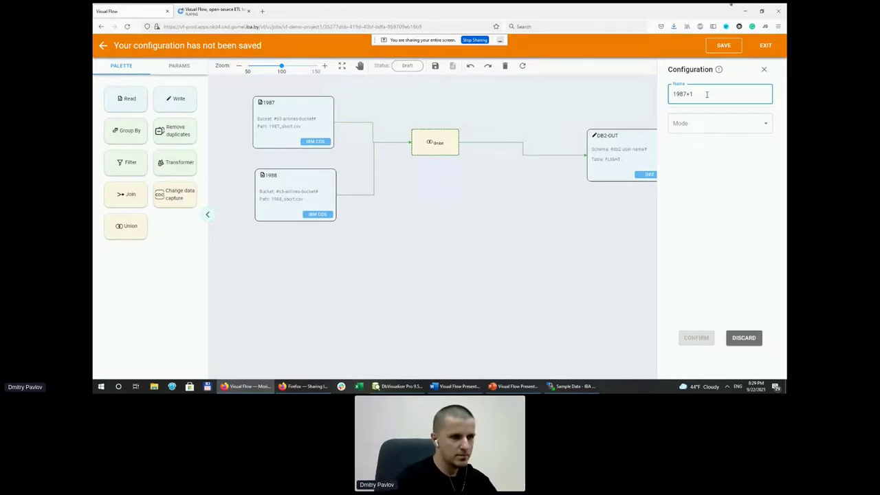
text(987+1988)
click(723, 121)
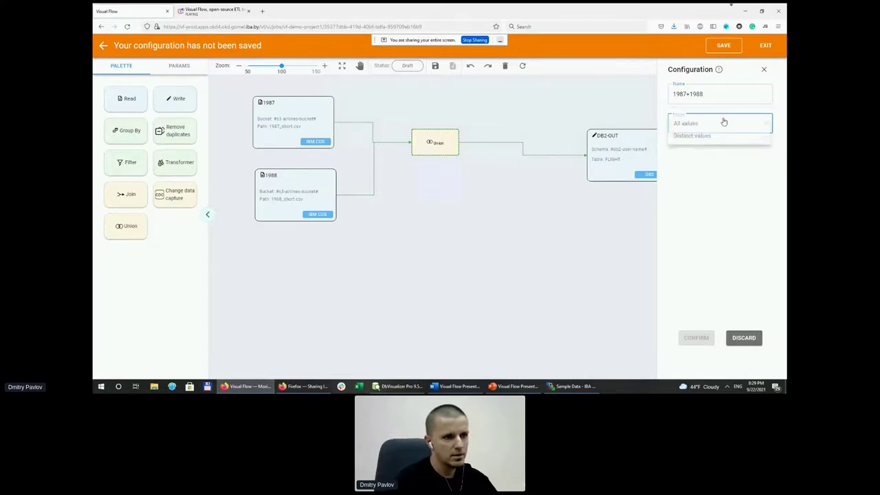
click(703, 124)
click(691, 337)
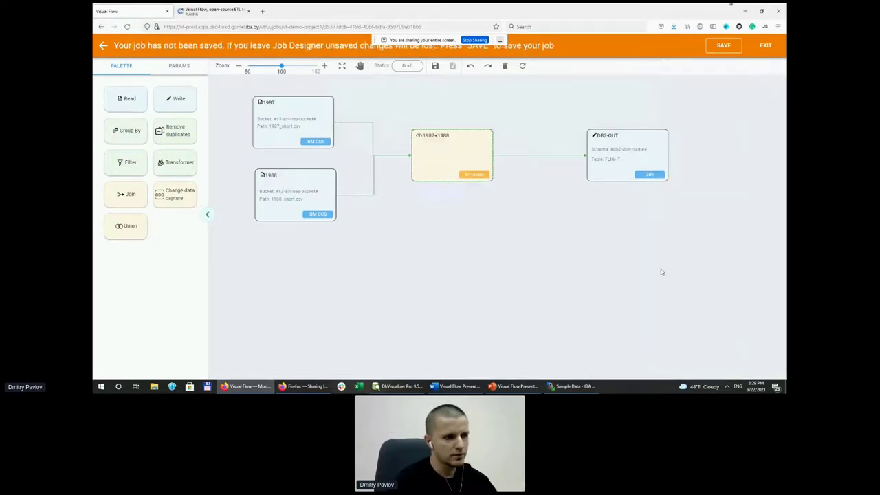
Check the settings of the DB2-OUT, 1987+1988, 1987 and 1988 stages and save the job.
click(619, 150)
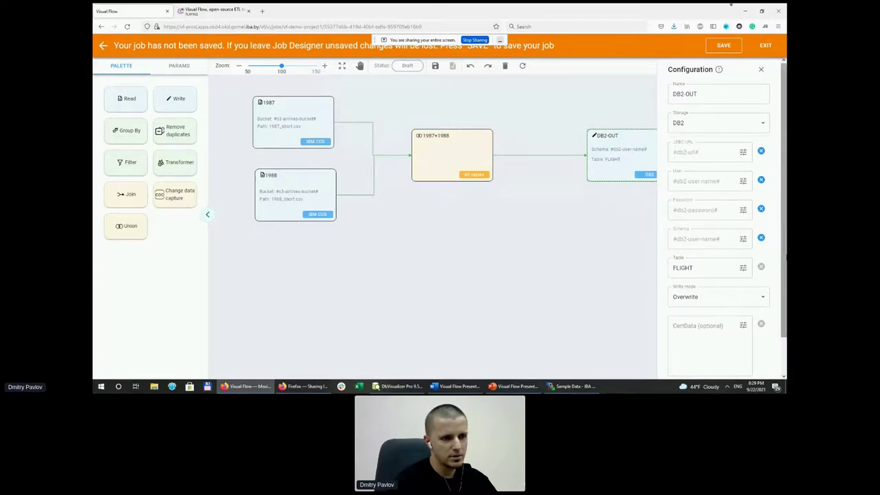
scroll(716, 238, down, 1)
click(446, 143)
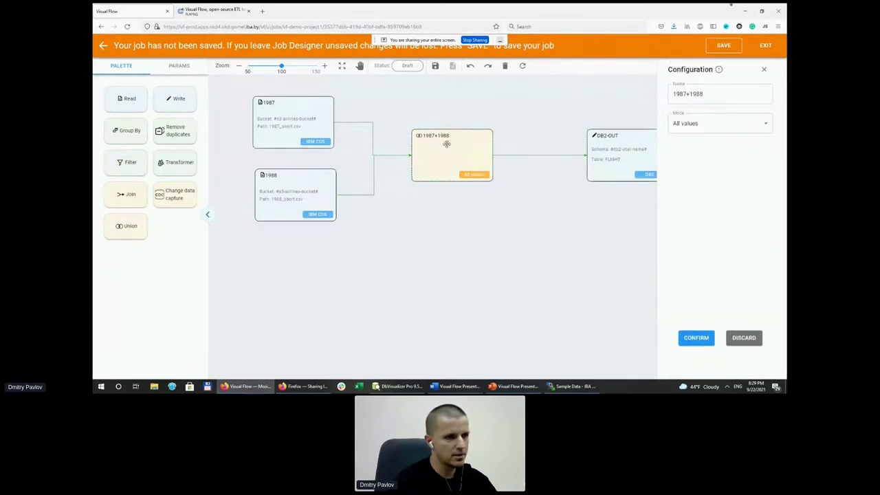
click(318, 121)
click(300, 186)
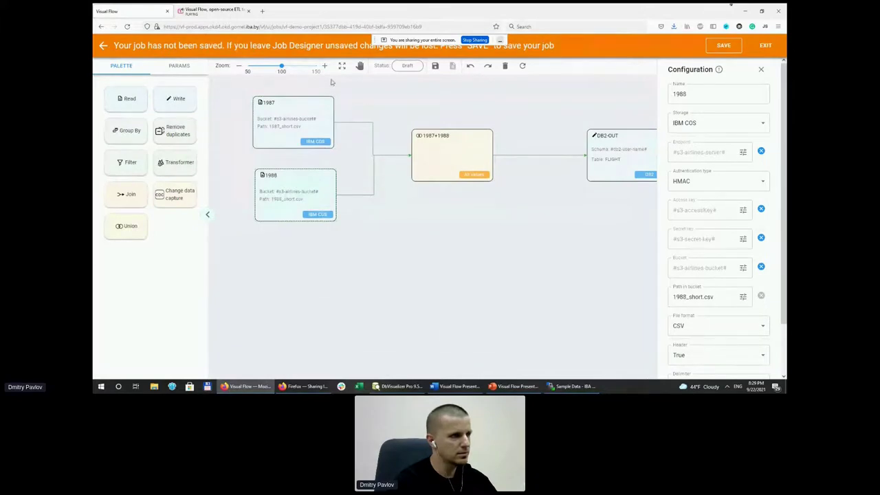
click(730, 48)
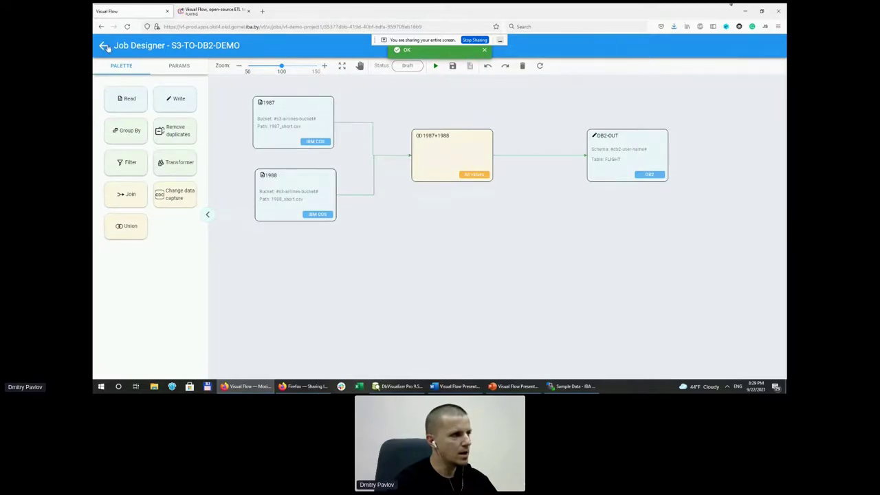
Reopen the S3-TO-DB2-DEMO job from the jobs list, inspect its read, union and write stages, and return to the list.
click(103, 44)
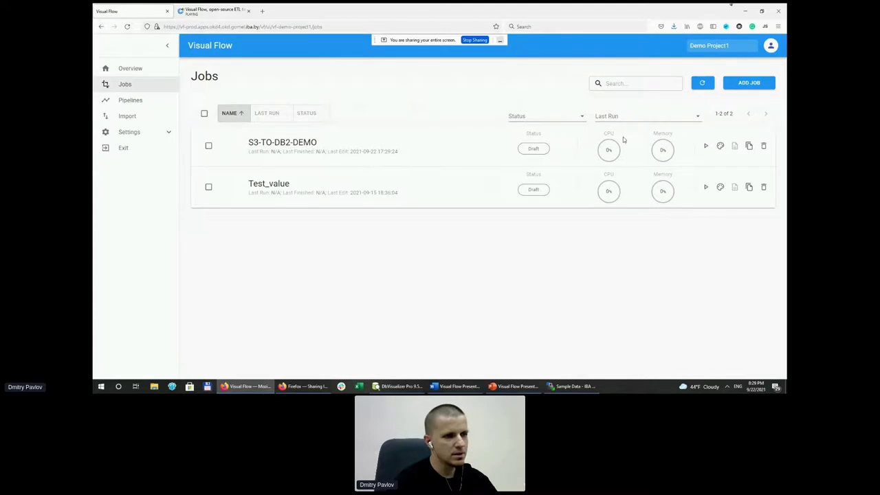
click(720, 147)
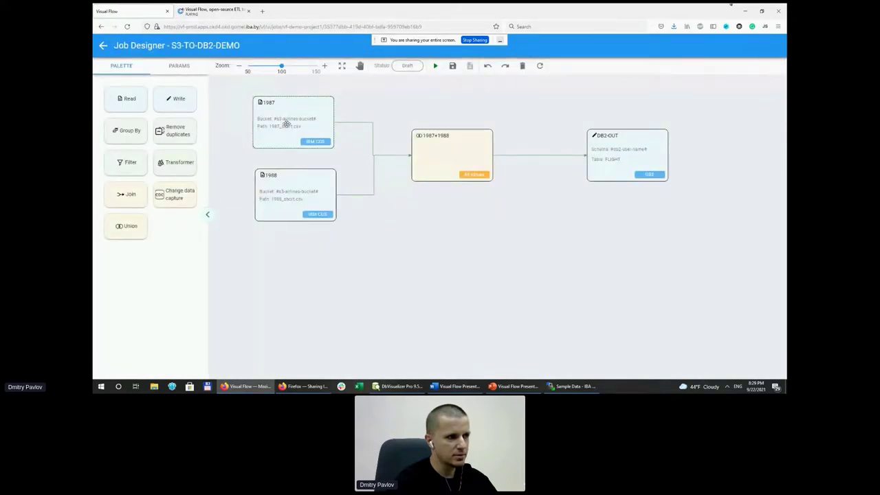
click(286, 124)
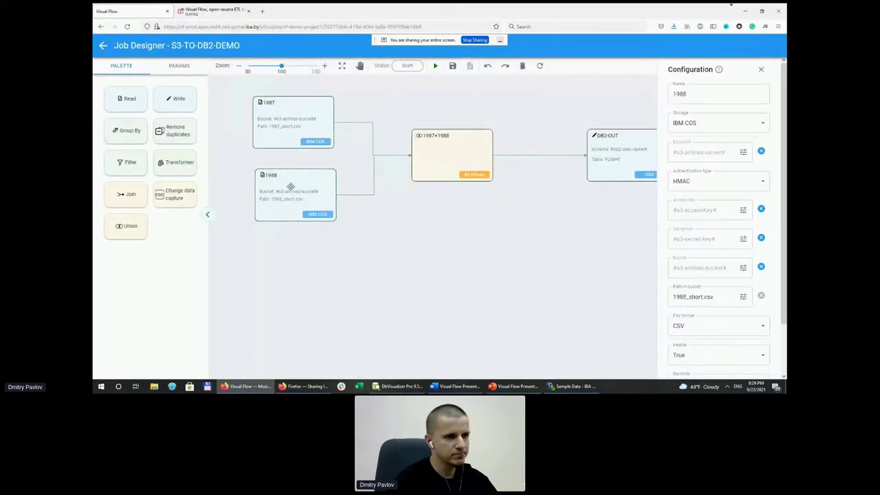
click(427, 157)
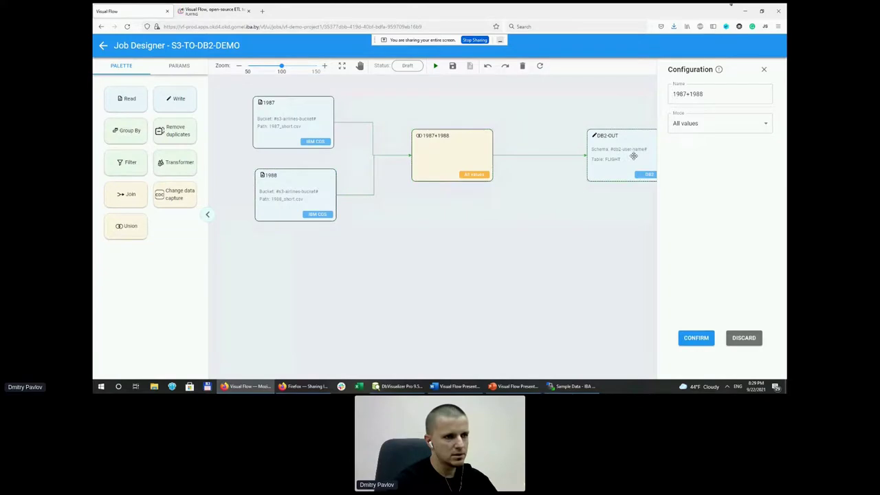
click(633, 156)
click(103, 46)
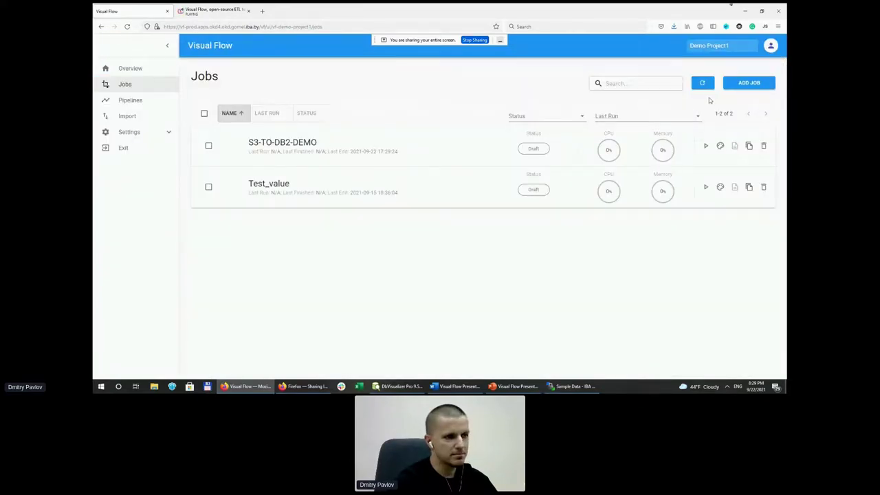
Run the S3-TO-DB2-DEMO job and refresh the jobs list until the run finishes.
click(705, 146)
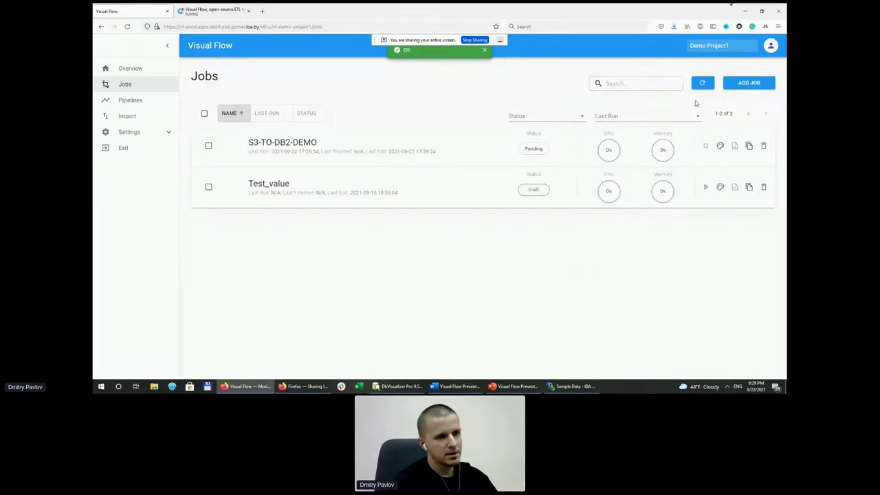
click(702, 83)
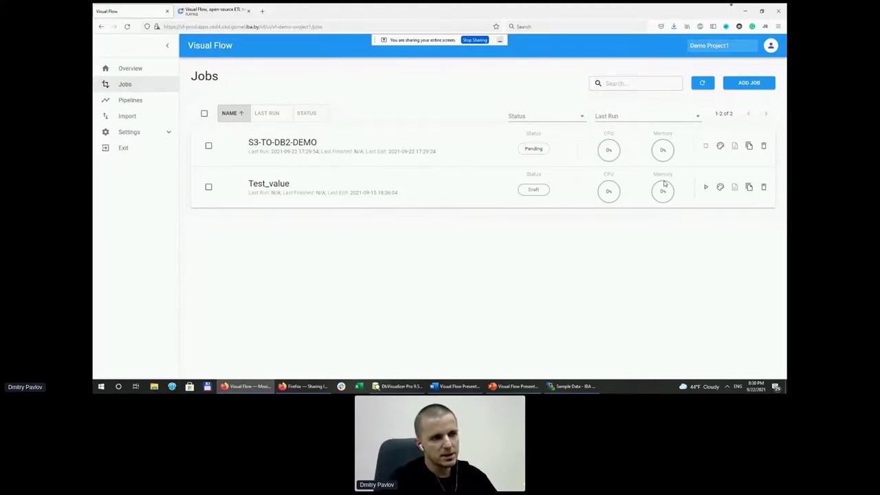
click(702, 83)
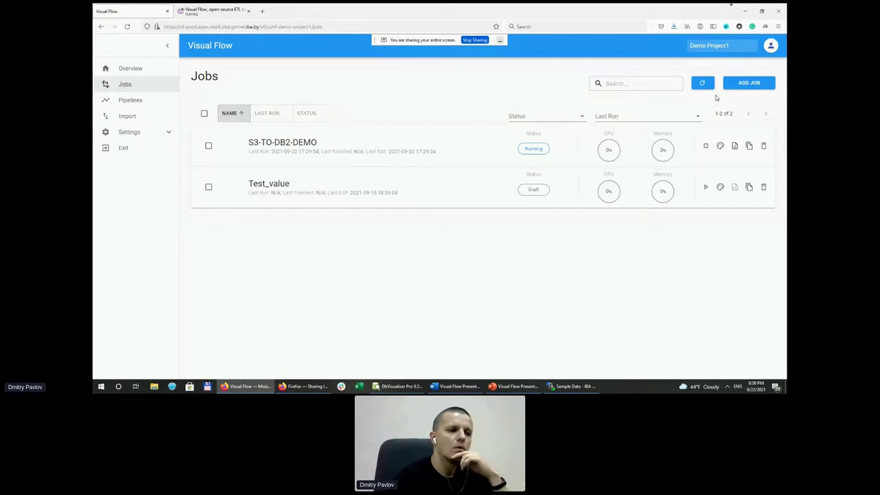
click(702, 84)
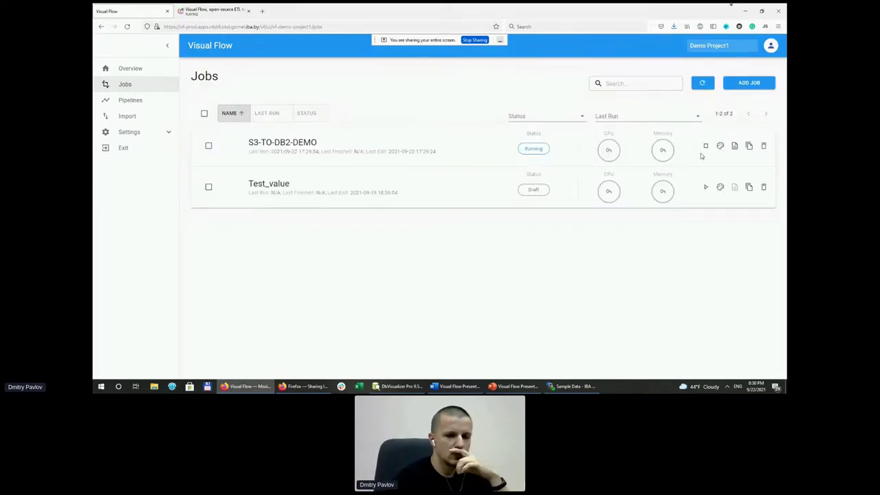
click(560, 387)
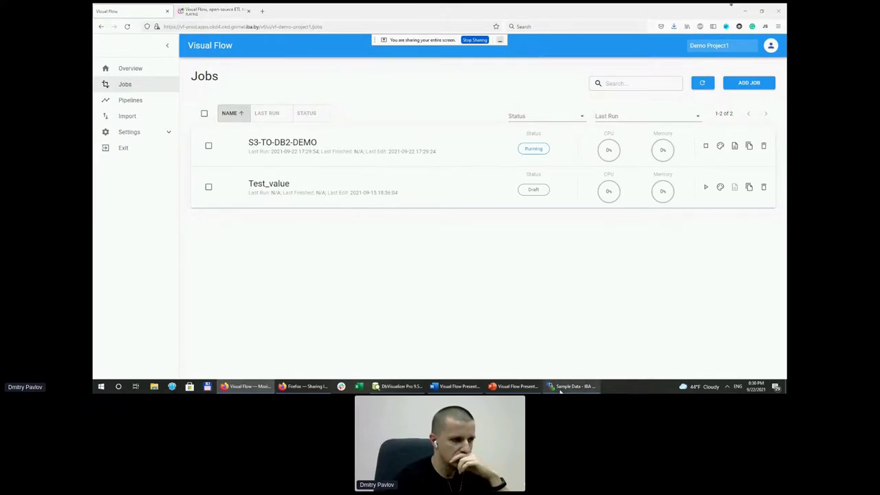
click(578, 333)
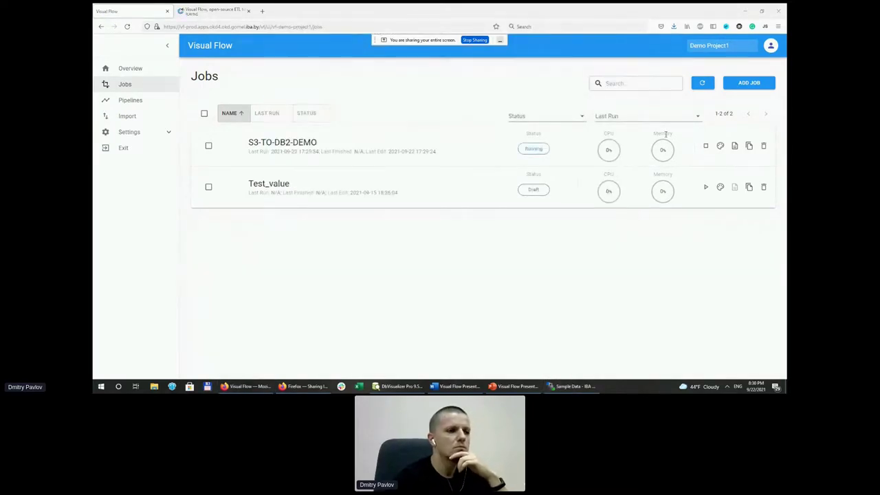
click(702, 83)
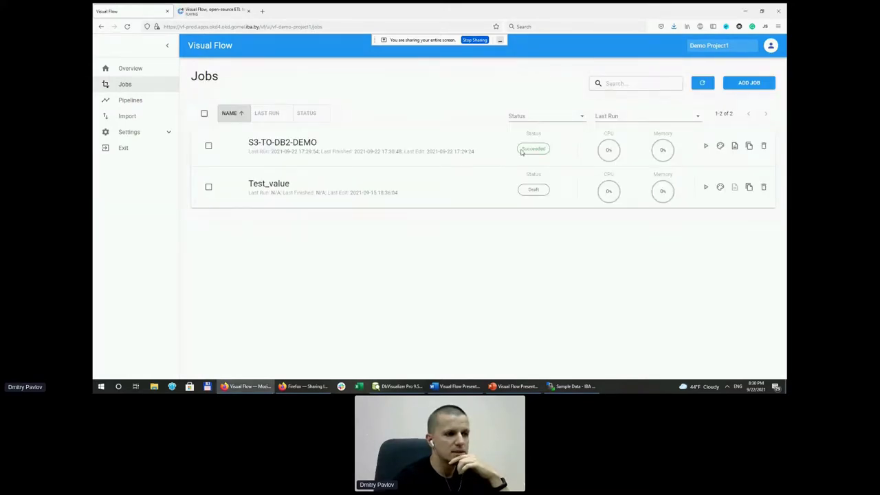
Switch to DbVisualizer and reload the FLIGHT table's data to examine the rows written by the job.
click(395, 386)
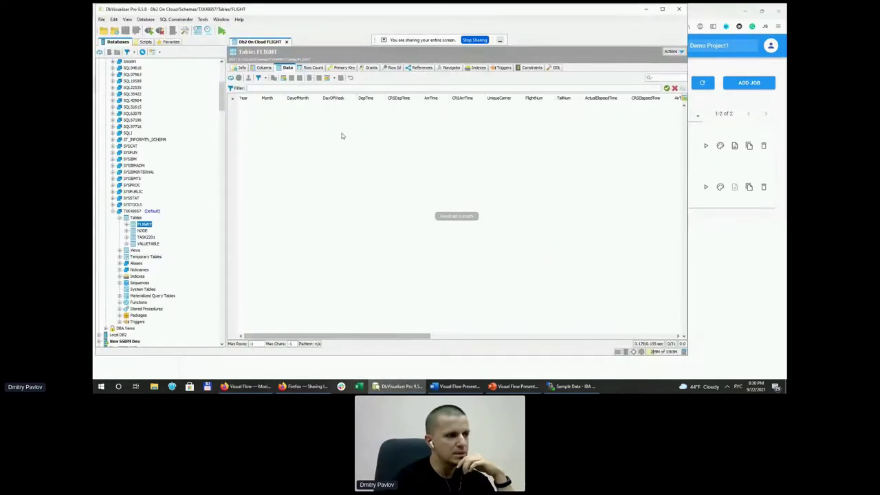
click(231, 77)
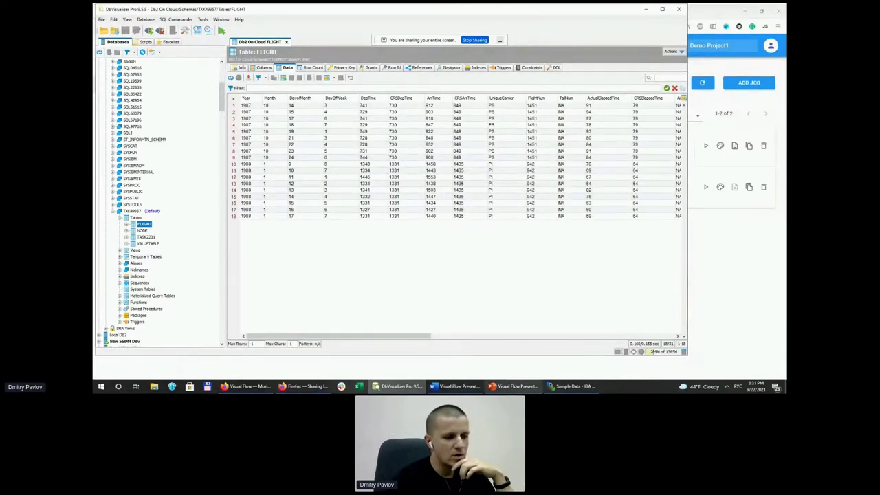
mouse_move(514, 388)
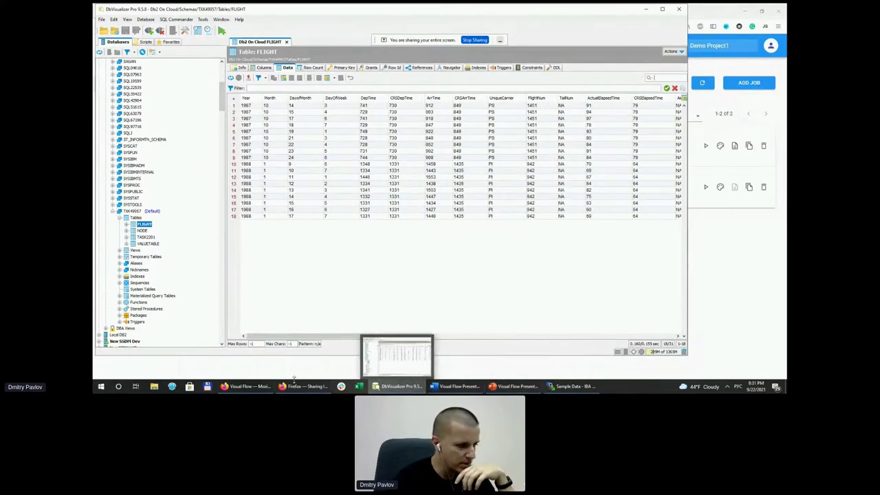
Return to the Firefox browser and show the ApacheCon session page with its chat.
click(253, 387)
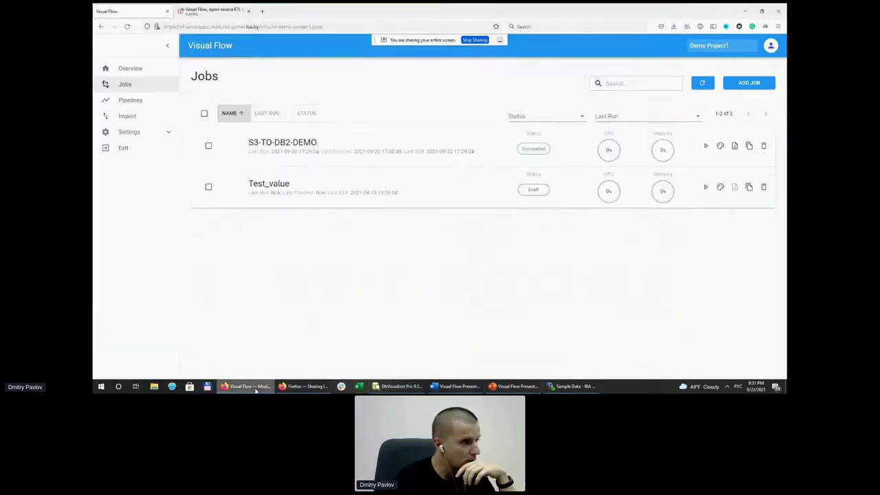
click(220, 12)
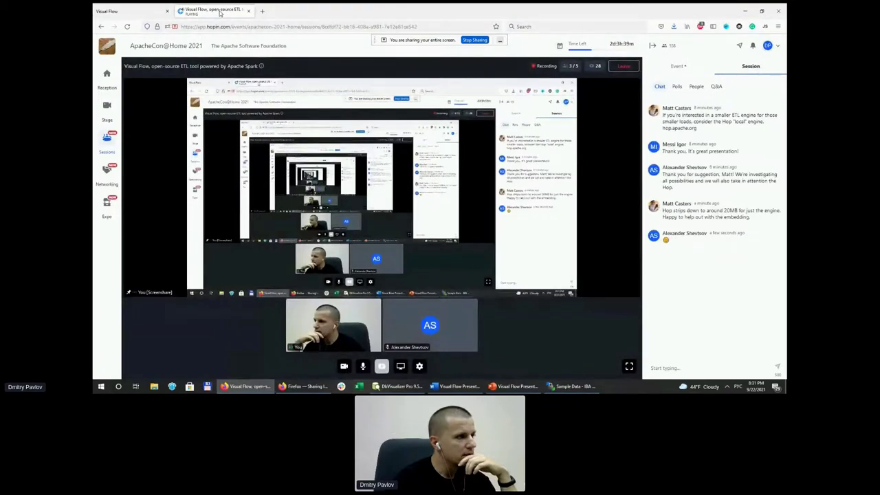